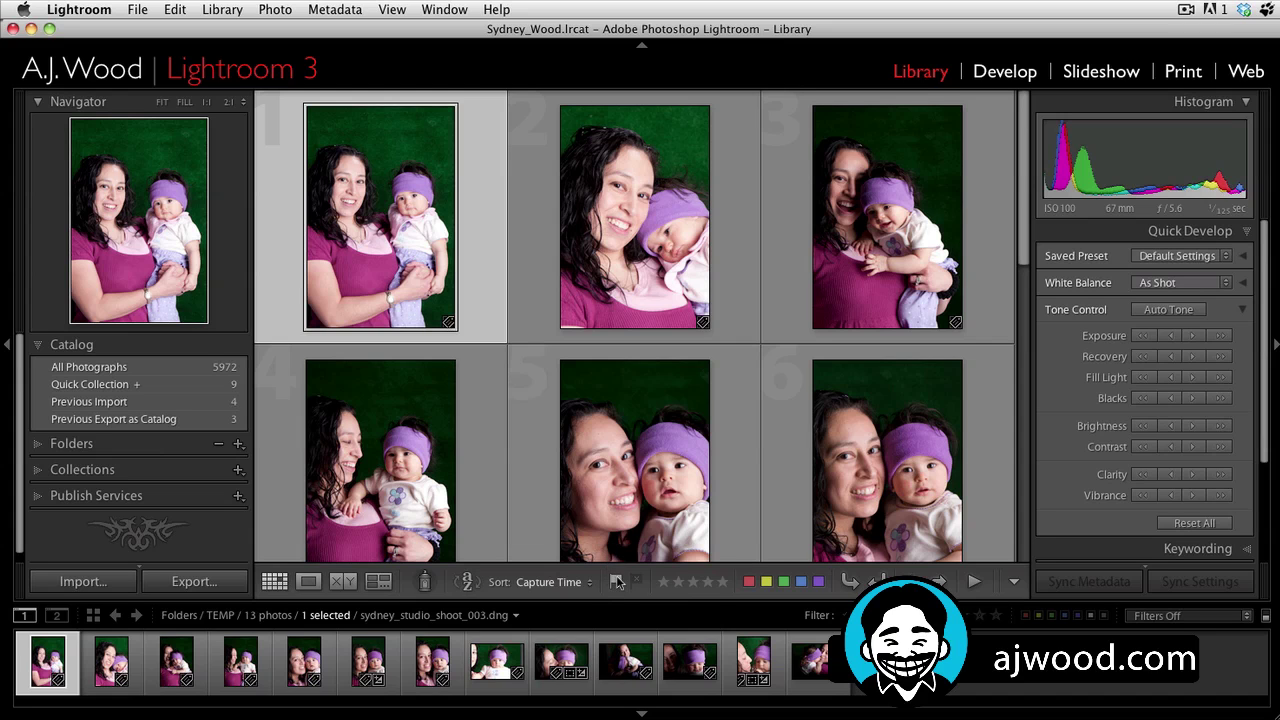
- Hide and redisplay the toolbar beneath the photo grid
{"action": "key", "text": "t"}
{"action": "key", "text": "t"}
{"action": "key", "text": "t"}
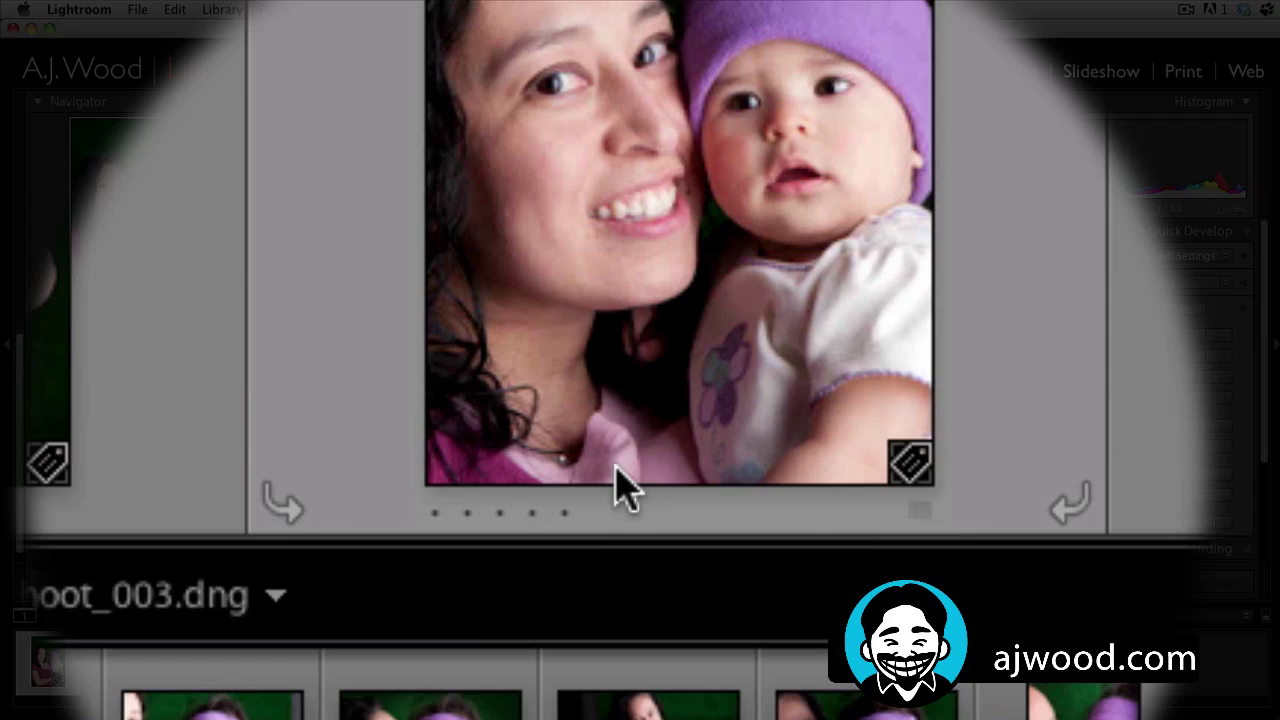
{"action": "key", "text": "t"}
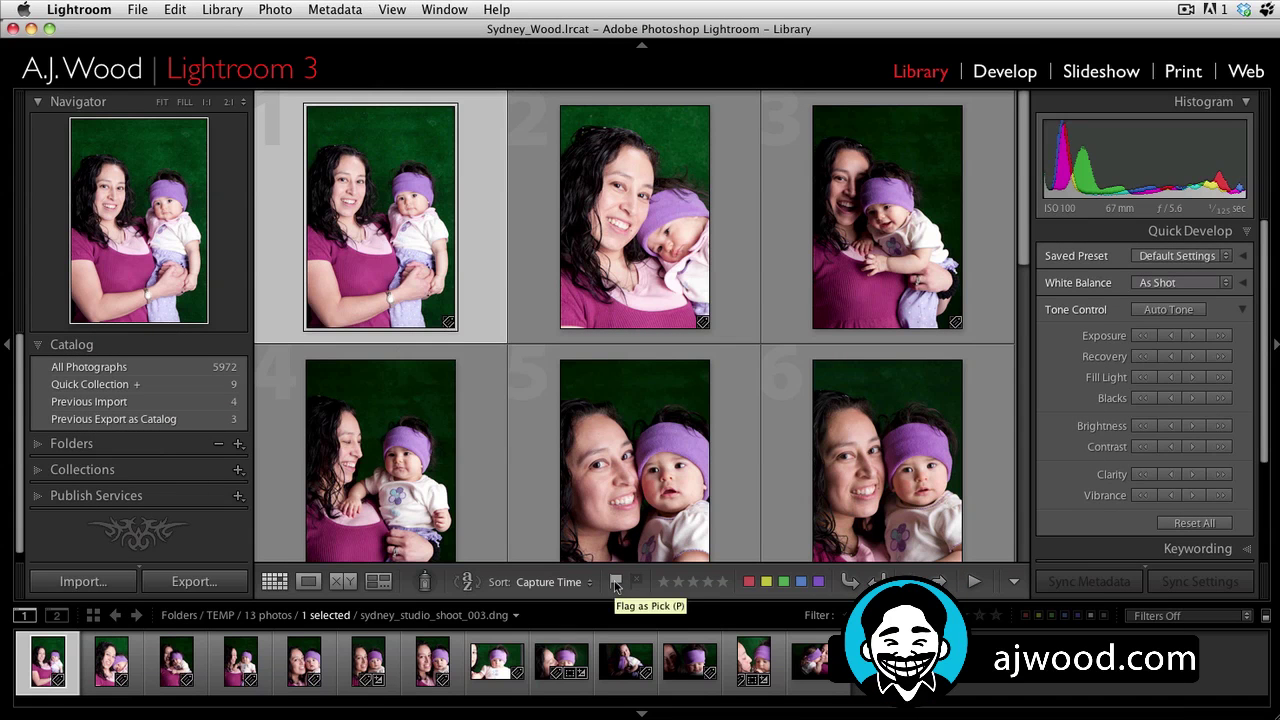
- Try the pick and reject flags on the first photo, and clear the flag again
{"action": "left_click", "coordinate": [616, 583]}
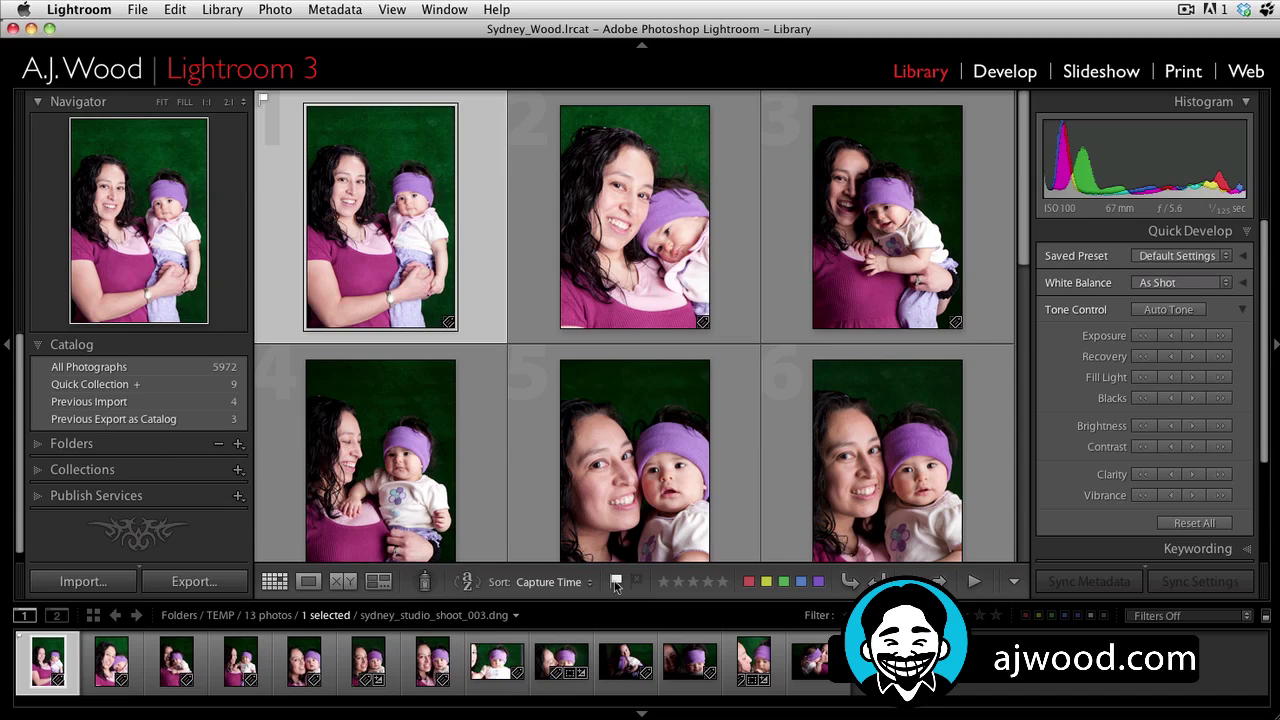
{"action": "left_click", "coordinate": [636, 583]}
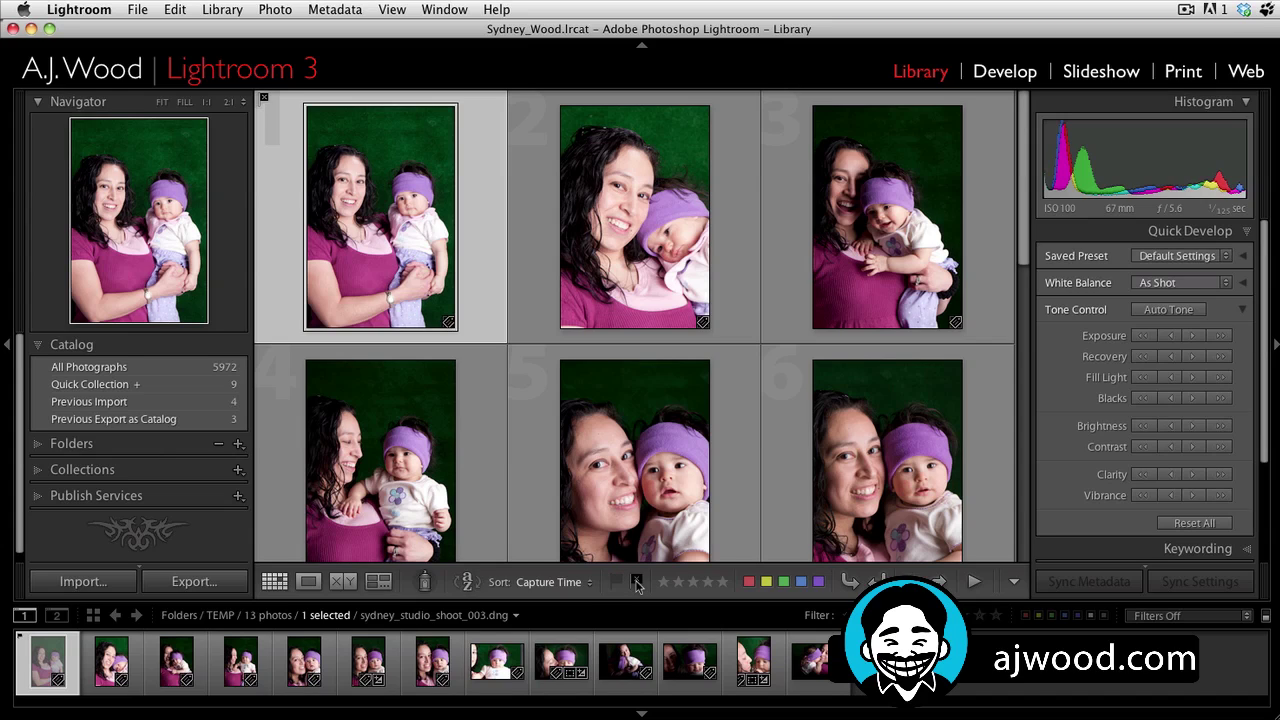
{"action": "left_click", "coordinate": [636, 583]}
- Try star ratings from one to five on the first photo, and reset its rating to none
{"action": "left_click", "coordinate": [664, 582]}
{"action": "left_click", "coordinate": [678, 582]}
{"action": "left_click", "coordinate": [693, 582]}
{"action": "left_click", "coordinate": [707, 582]}
{"action": "left_click", "coordinate": [722, 582]}
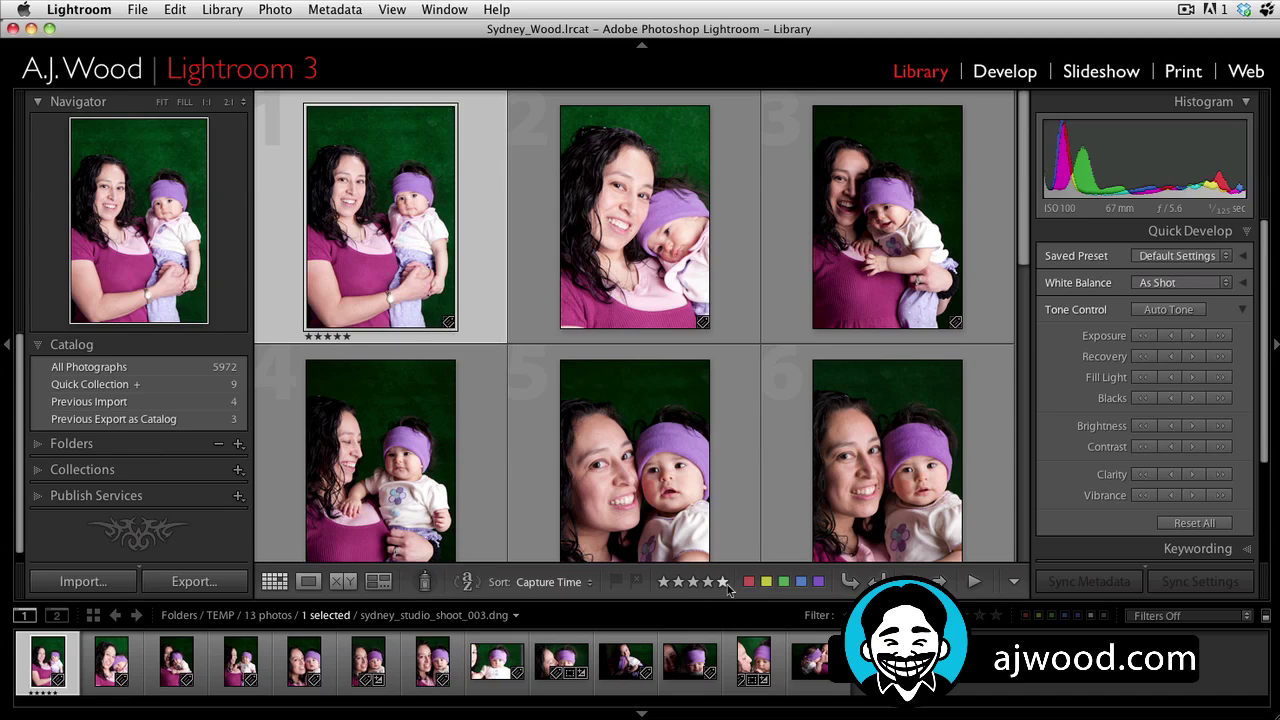
{"action": "key", "text": "0"}
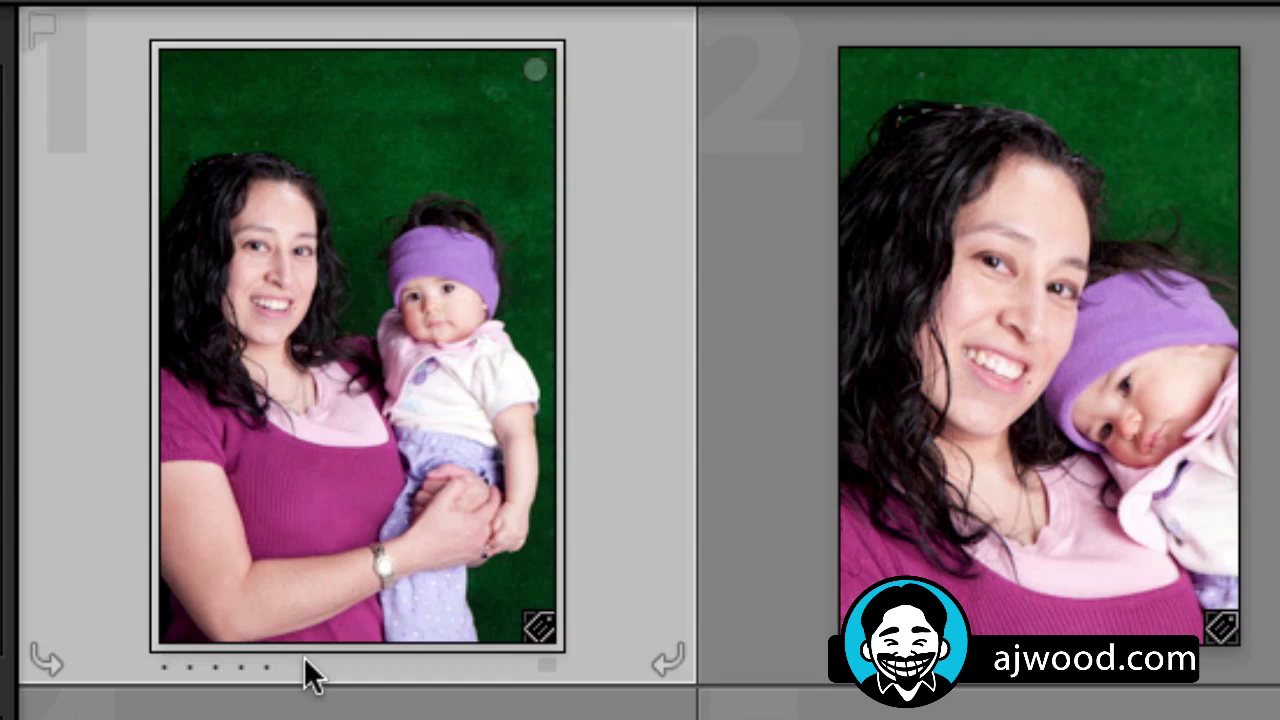
- Look at the color label and flag choices on the first photo's thumbnail, and dismiss them without choosing any
{"action": "left_click", "coordinate": [548, 683]}
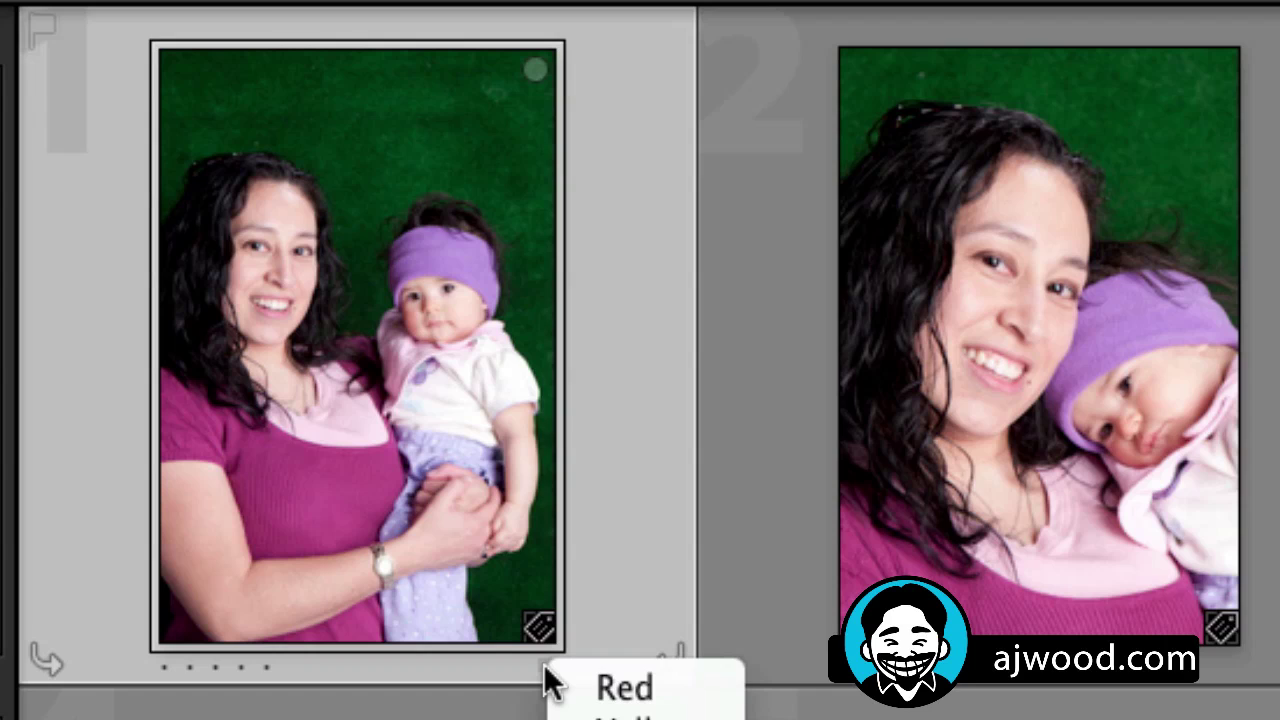
{"action": "left_click", "coordinate": [545, 679]}
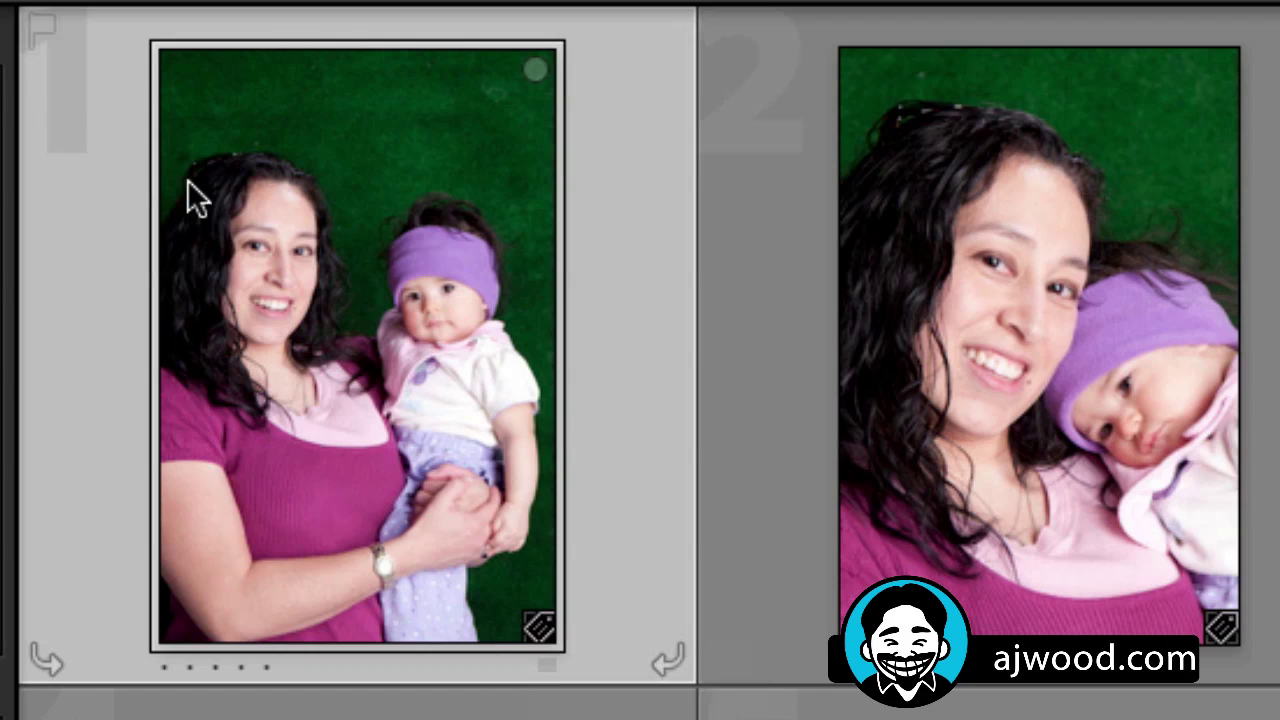
{"action": "left_click", "coordinate": [45, 36]}
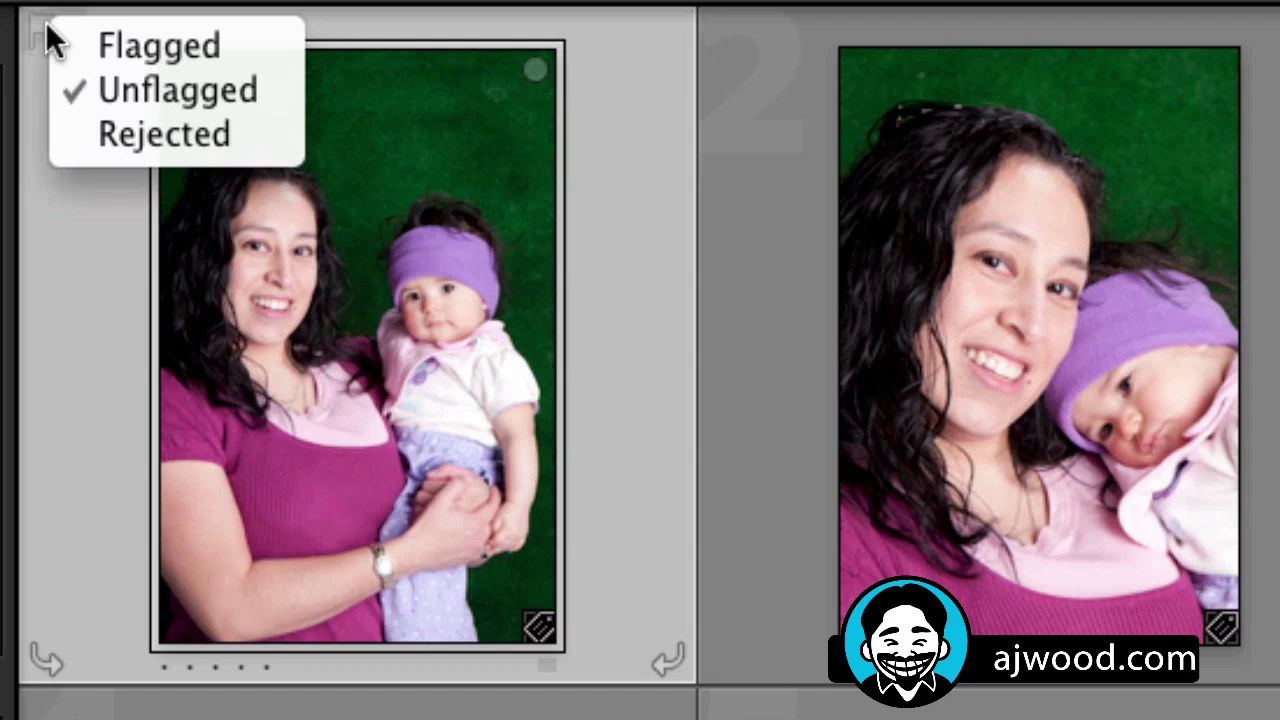
{"action": "left_click", "coordinate": [92, 300]}
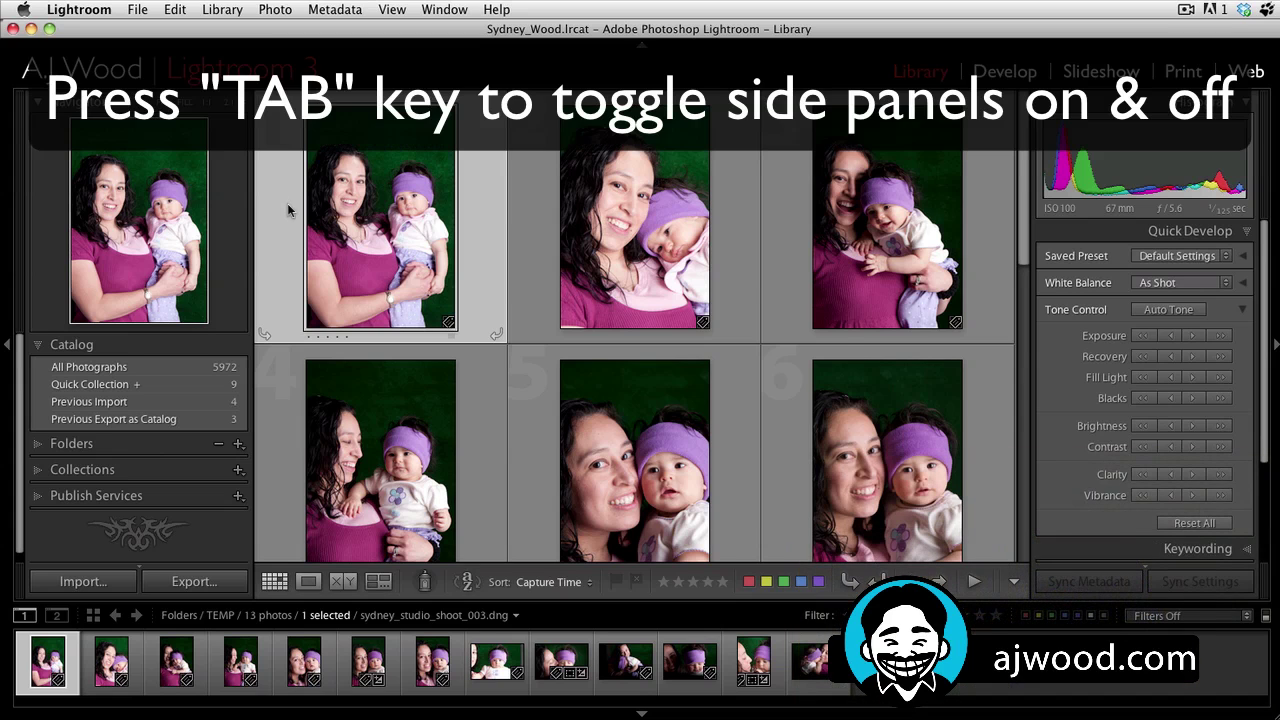
- Hide the side panels and shrink the thumbnails until all the photos fit in the grid
{"action": "key", "text": "Tab"}
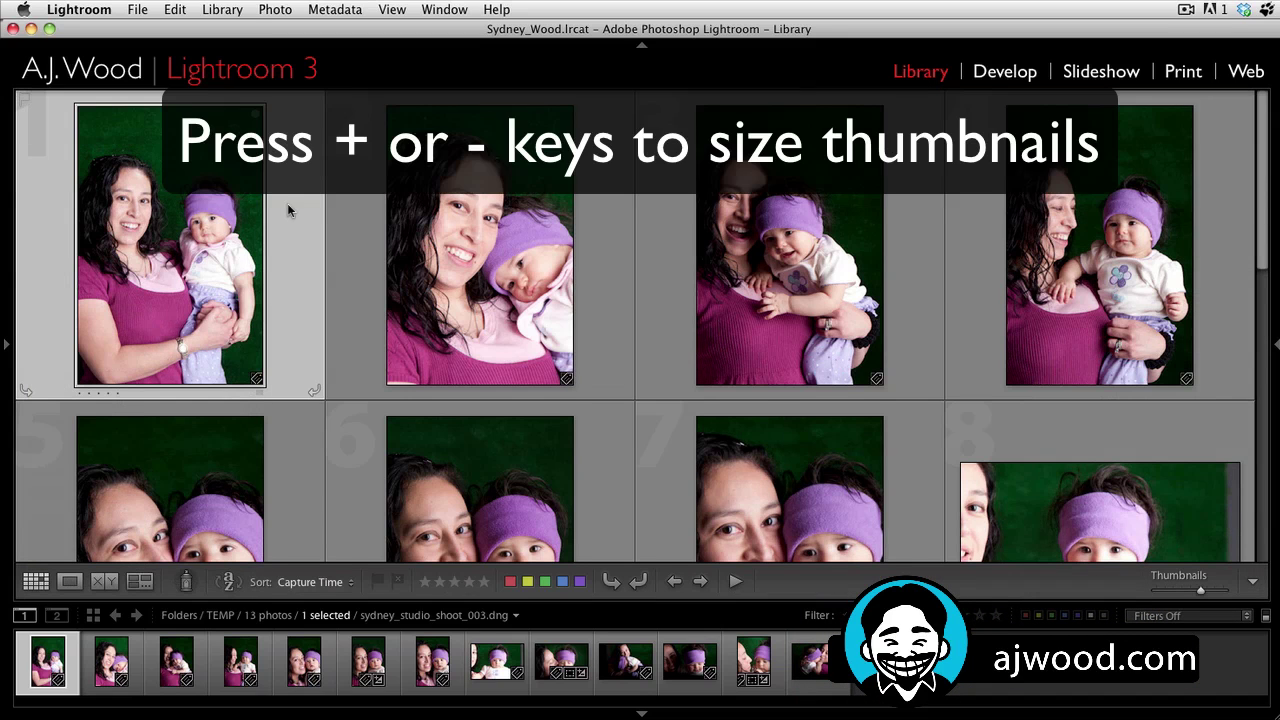
{"action": "key", "text": "minus"}
{"action": "key", "text": "minus"}
{"action": "key", "text": "minus"}
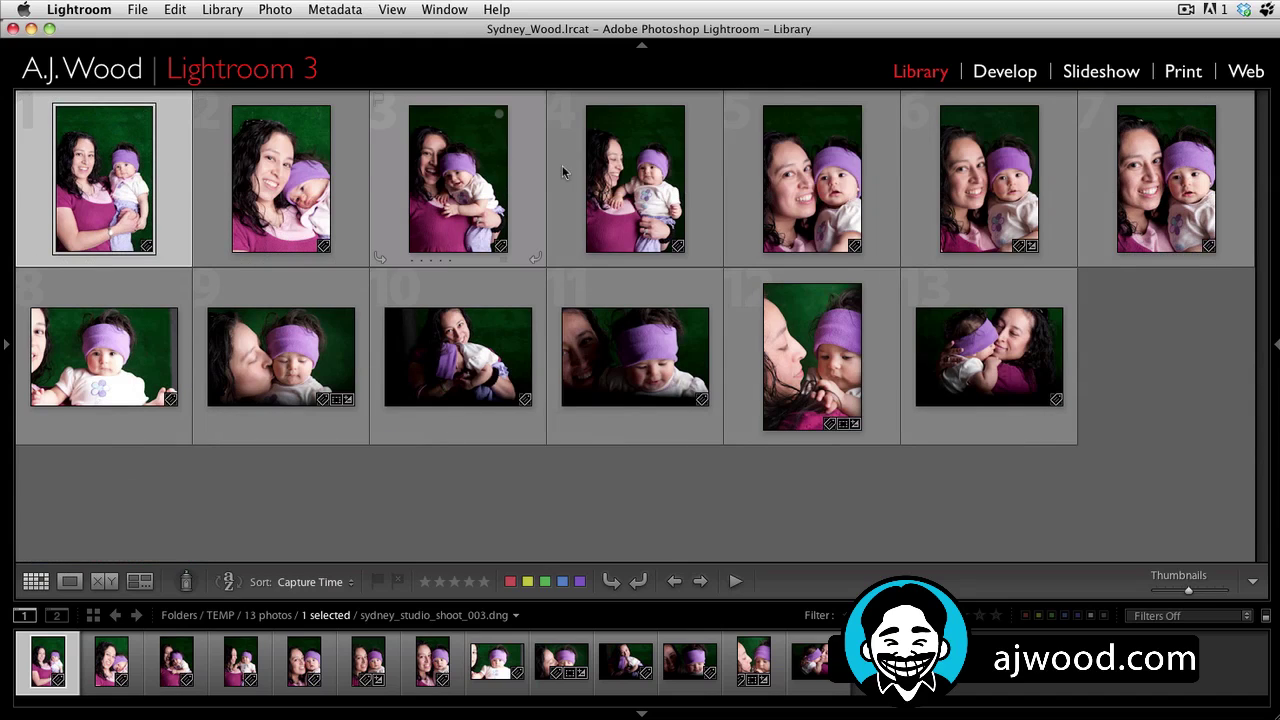
- Flag the first four photos as picks, mark photos 10, 11 and 13 as rejected, and clear the selection
{"action": "left_click", "coordinate": [645, 180], "text": "shift"}
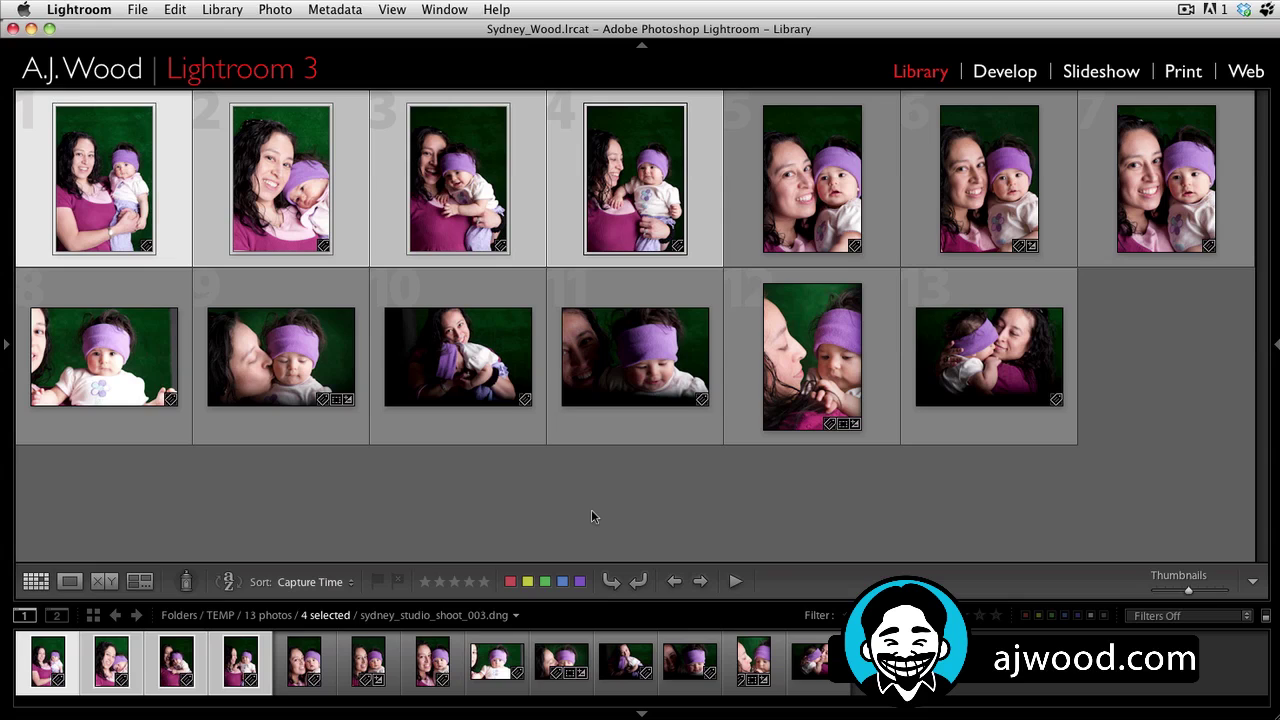
{"action": "key", "text": "p"}
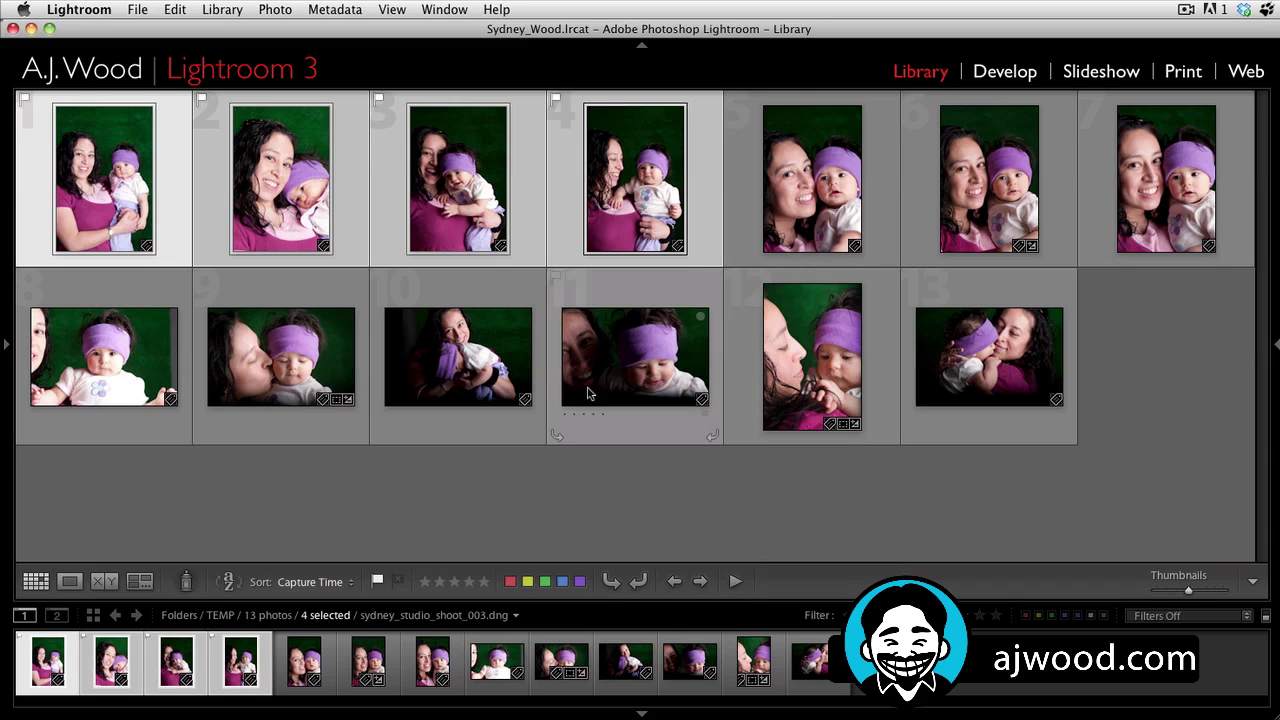
{"action": "left_click", "coordinate": [460, 362]}
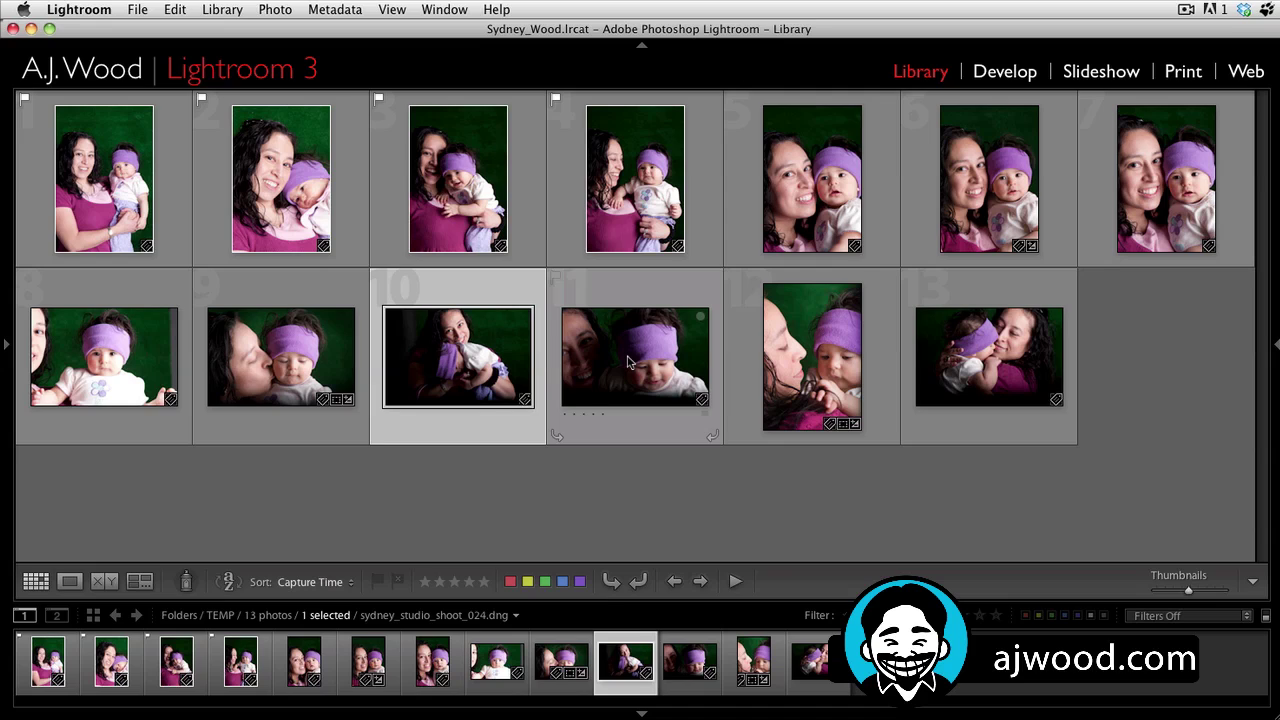
{"action": "left_click", "coordinate": [640, 362], "text": "super"}
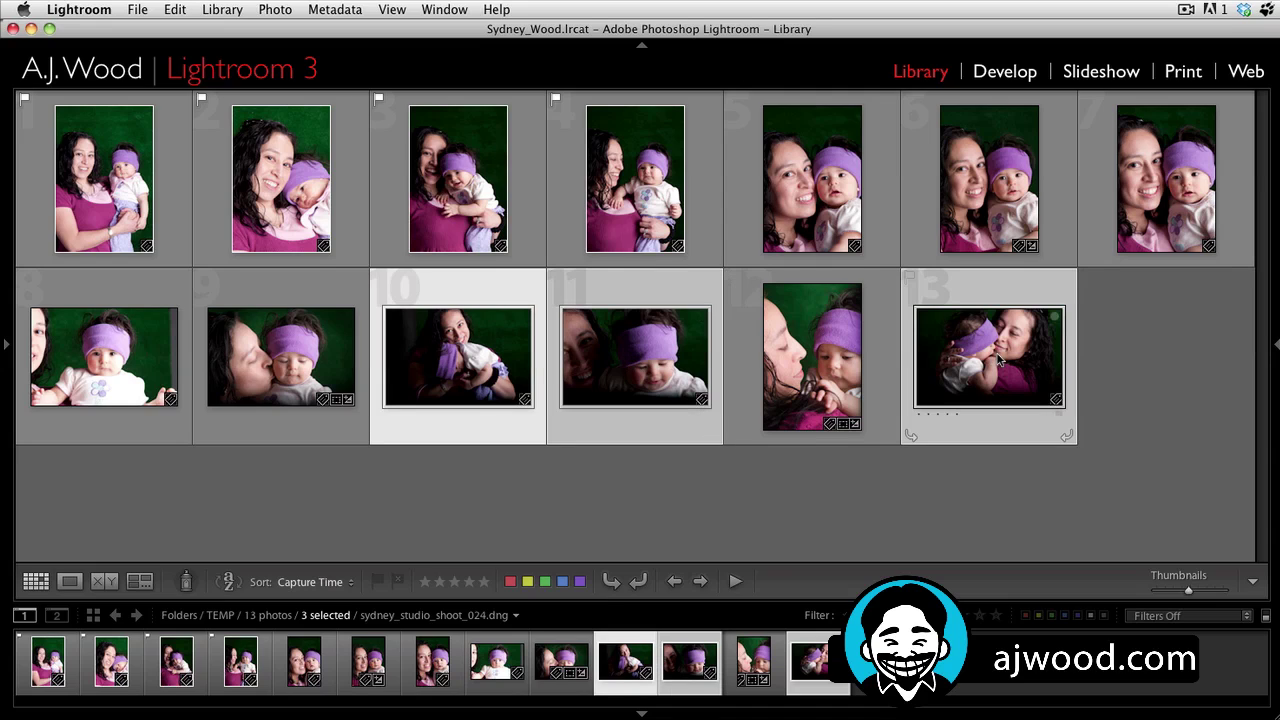
{"action": "key", "text": "x"}
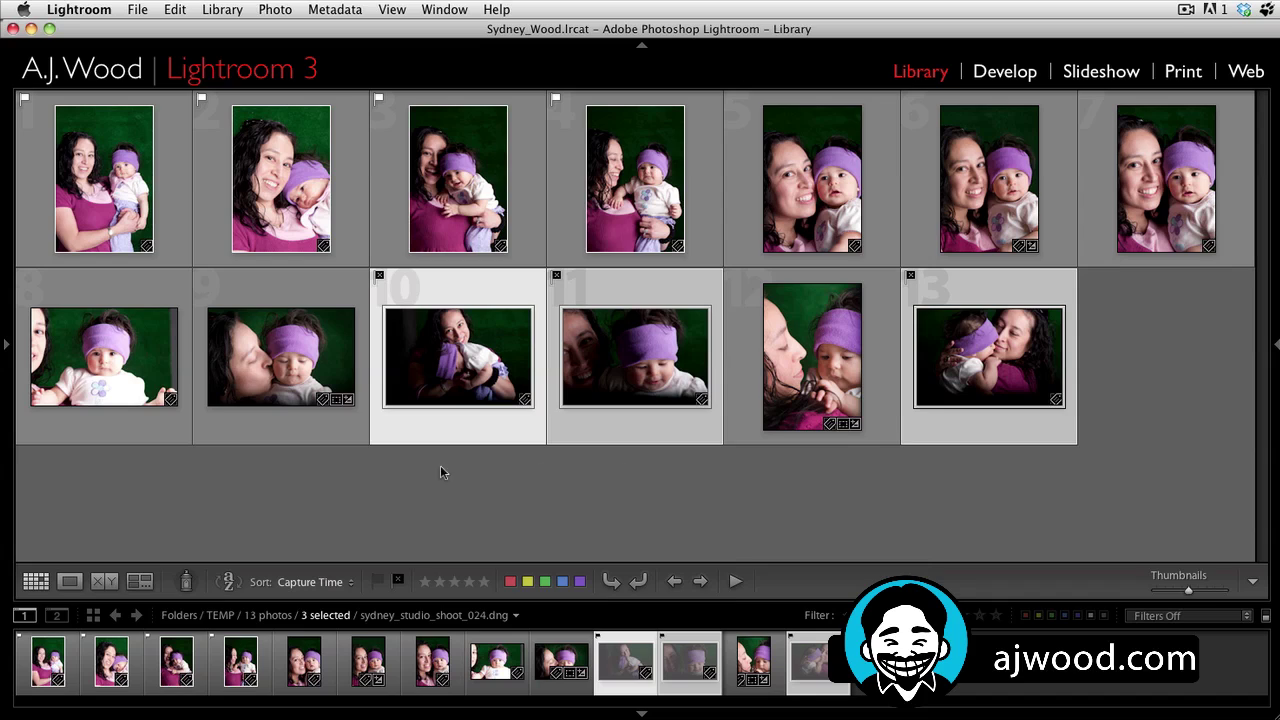
{"action": "left_click", "coordinate": [284, 481]}
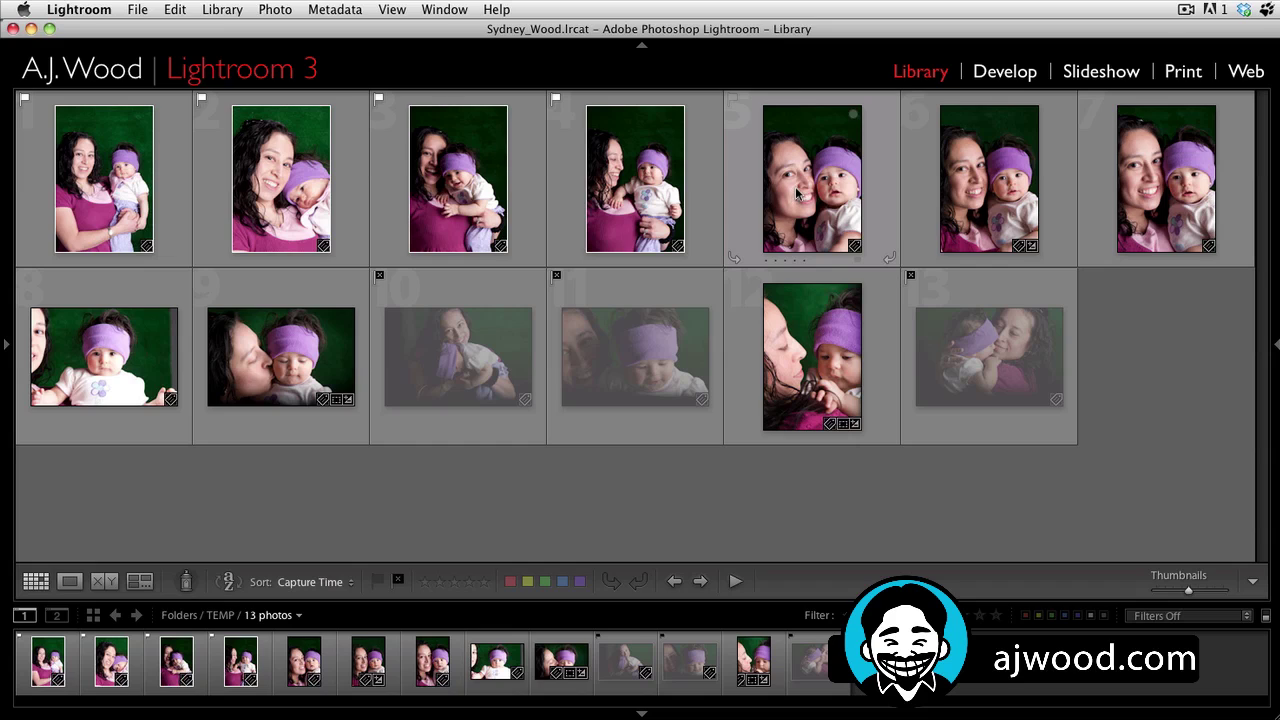
- Mark photos 8 and 6 as rejected
{"action": "left_click", "coordinate": [135, 341]}
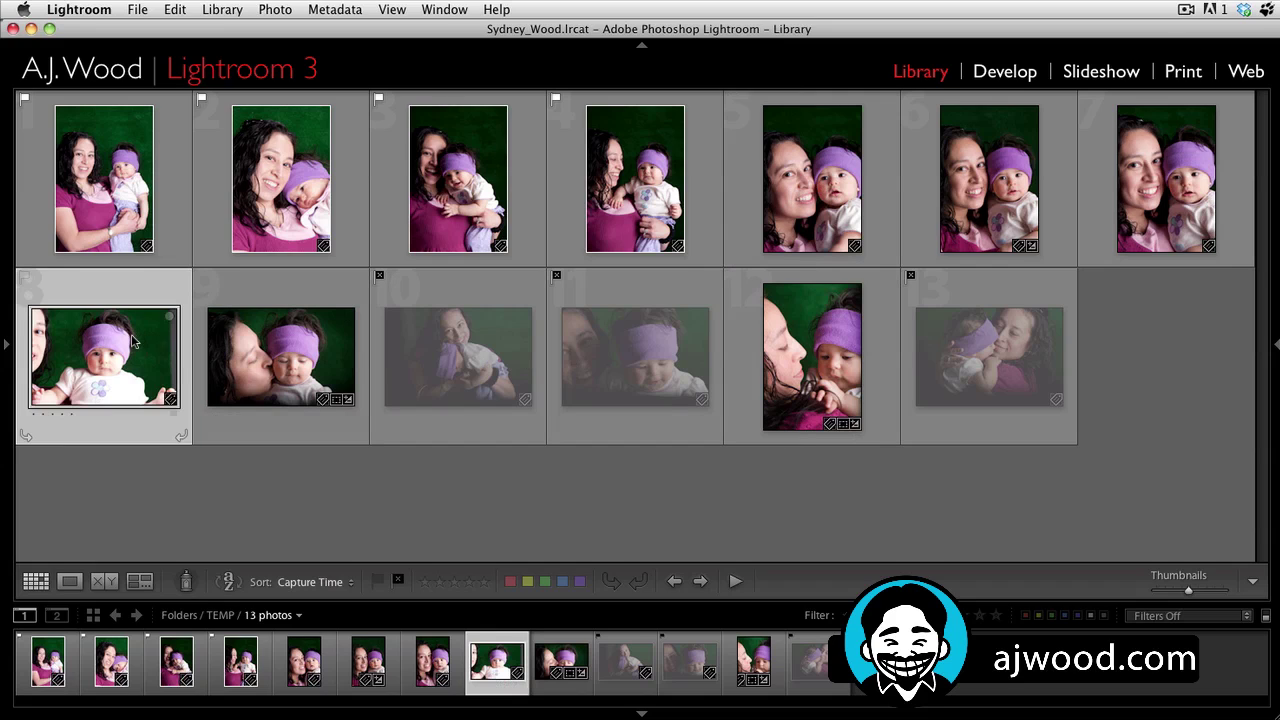
{"action": "left_click", "coordinate": [973, 158]}
{"action": "key", "text": "x"}
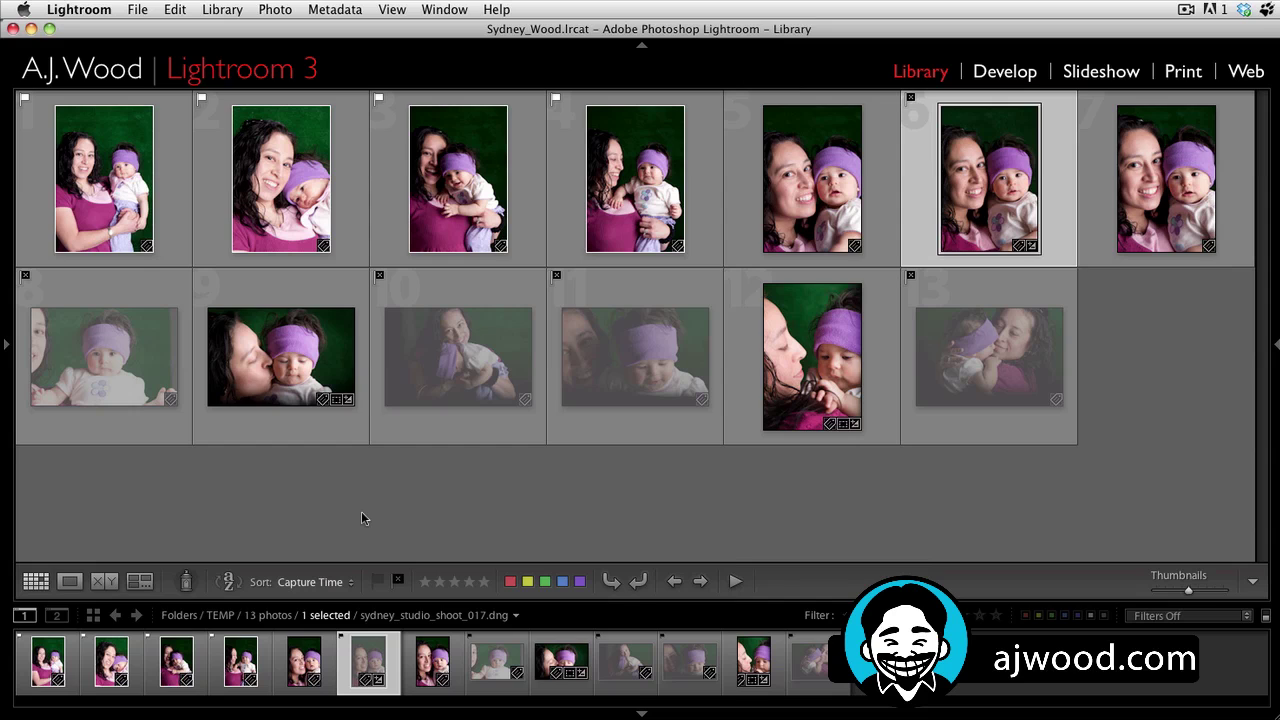
- Delete all the rejected photos from disk and clear the selection
{"action": "left_click", "coordinate": [274, 9]}
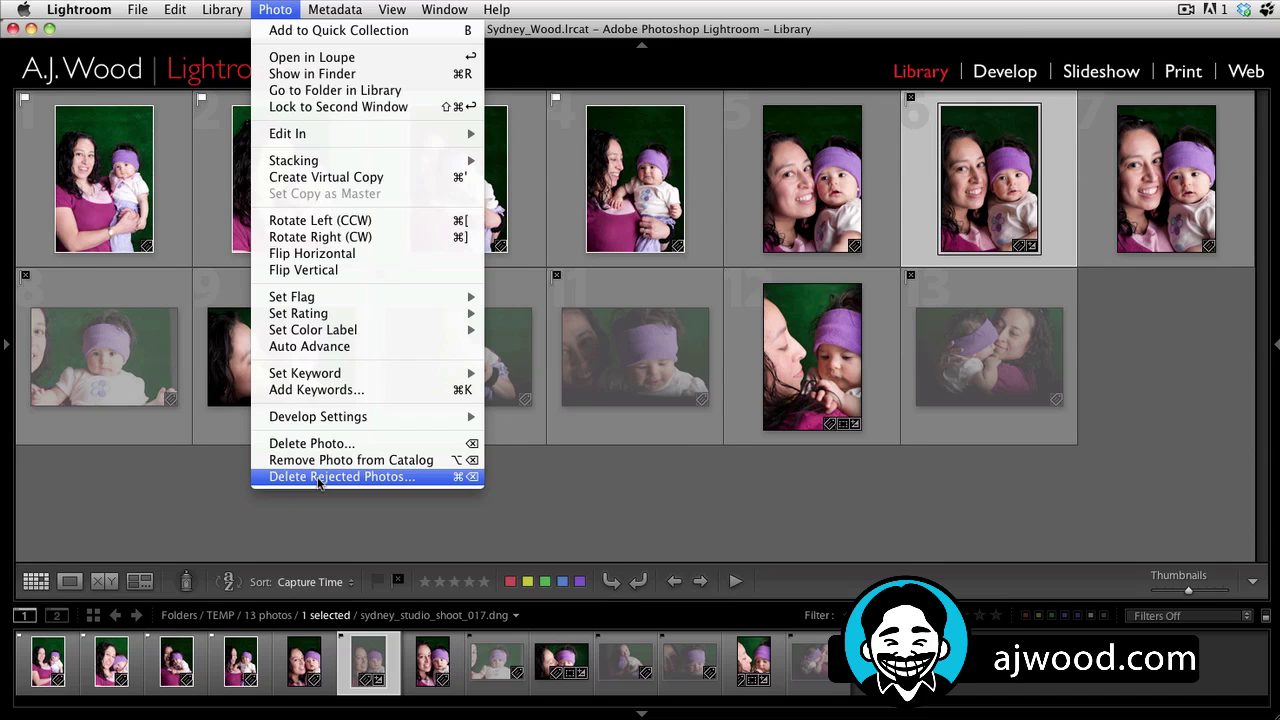
{"action": "left_click", "coordinate": [318, 478]}
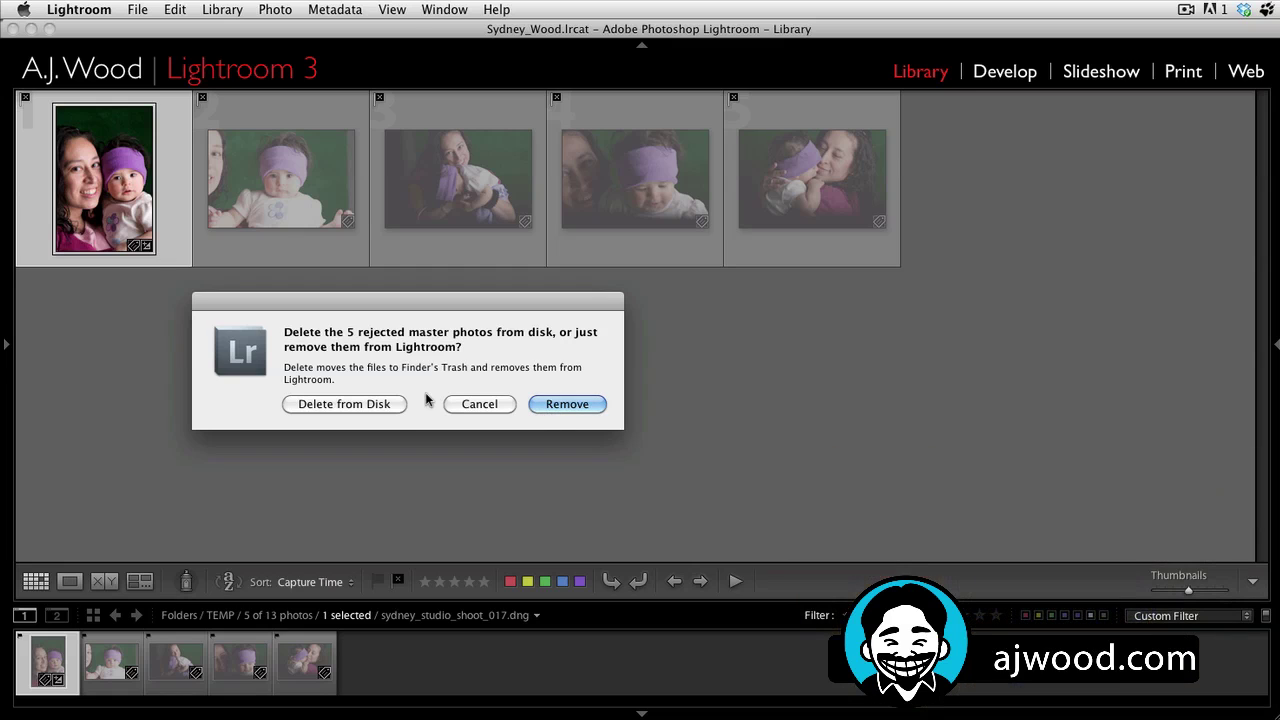
{"action": "left_click", "coordinate": [358, 405]}
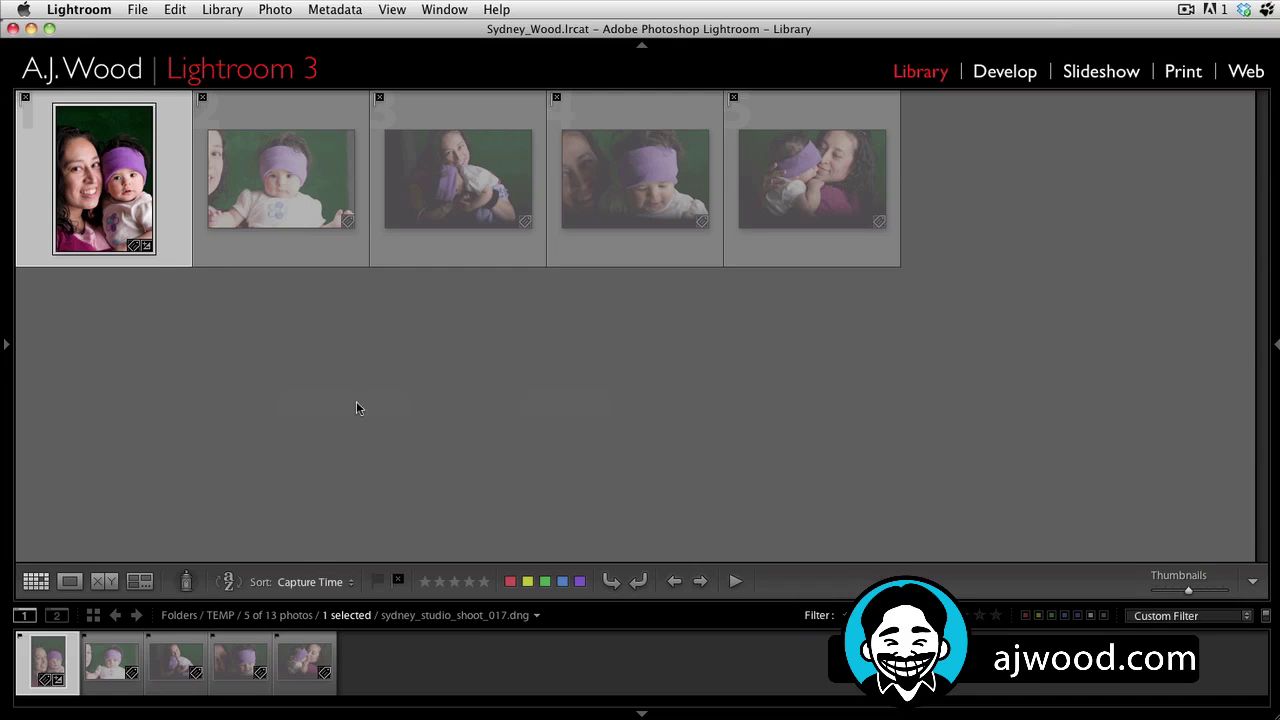
{"action": "left_click", "coordinate": [303, 352]}
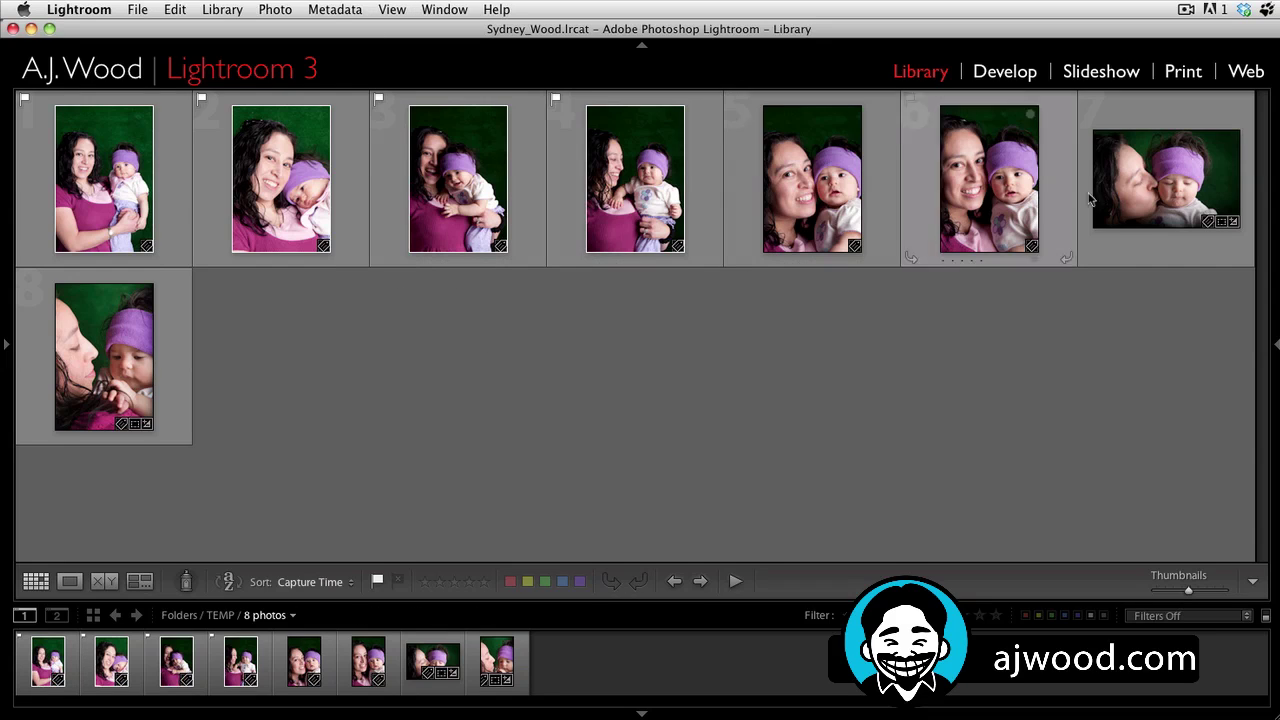
- Open photo 7, sydney_studio_shoot_023.dng, in Loupe view and flag it as a pick
{"action": "left_click", "coordinate": [1148, 170]}
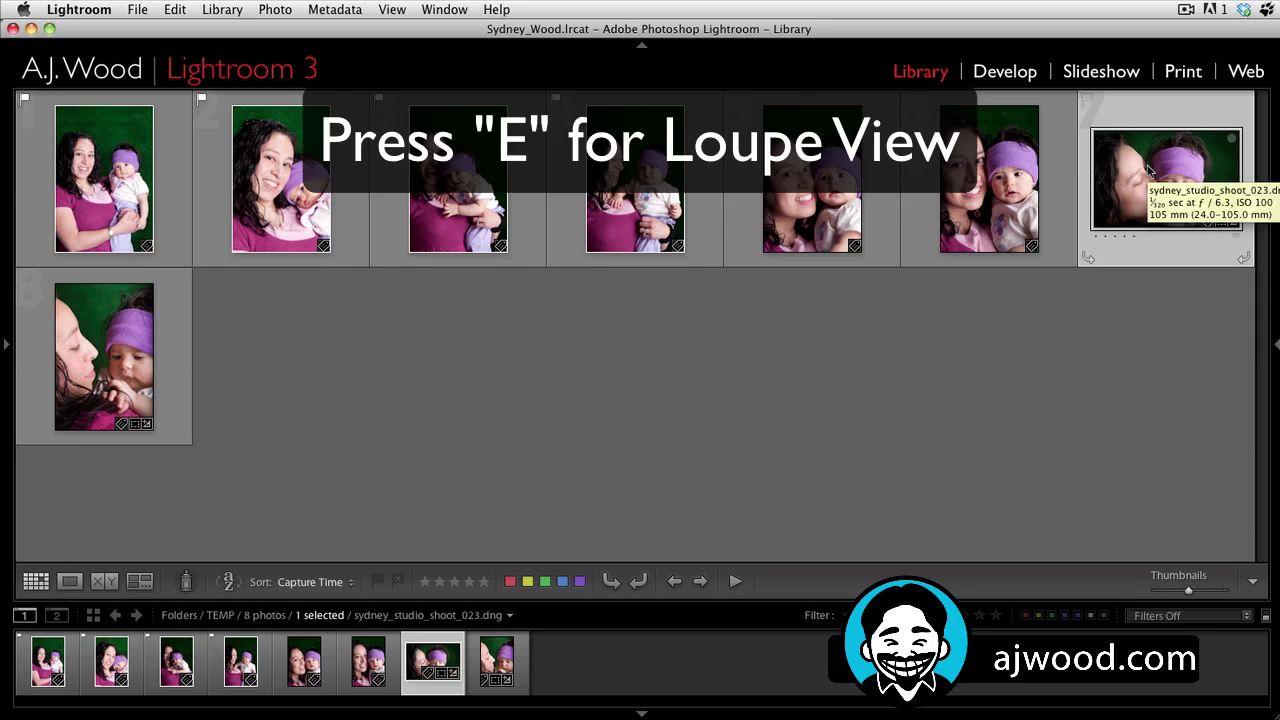
{"action": "key", "text": "e"}
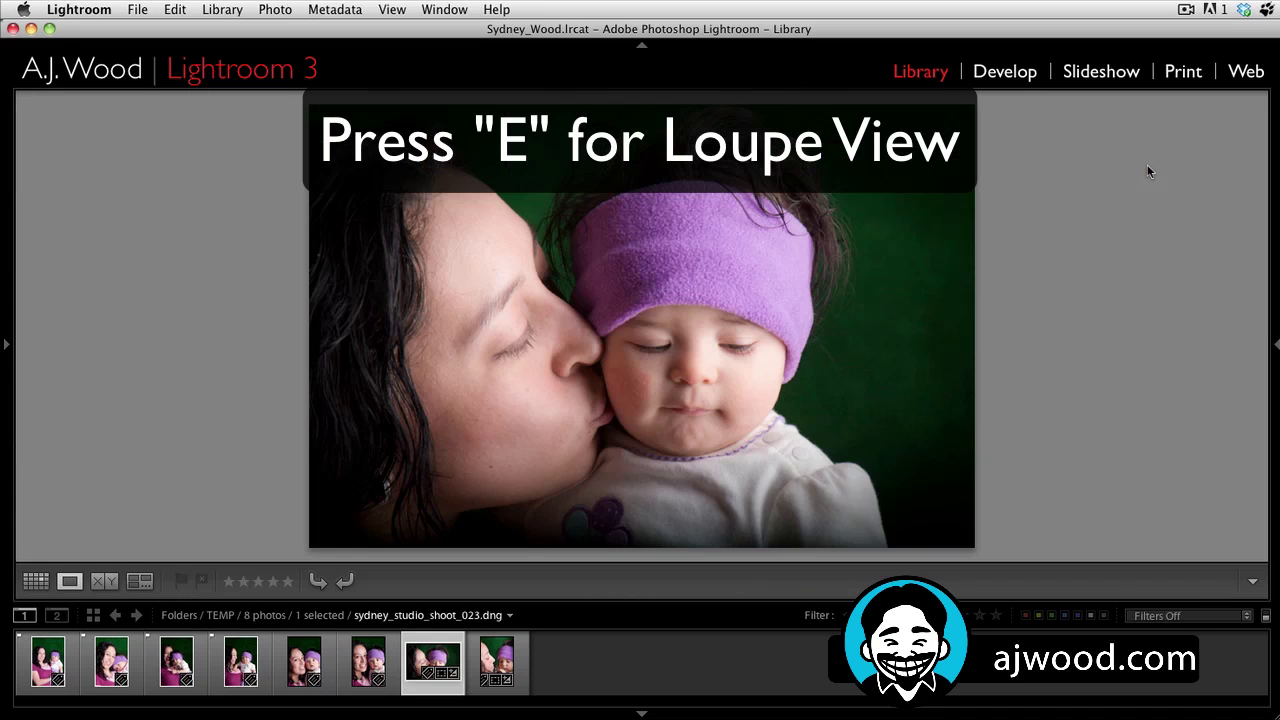
{"action": "key", "text": "p"}
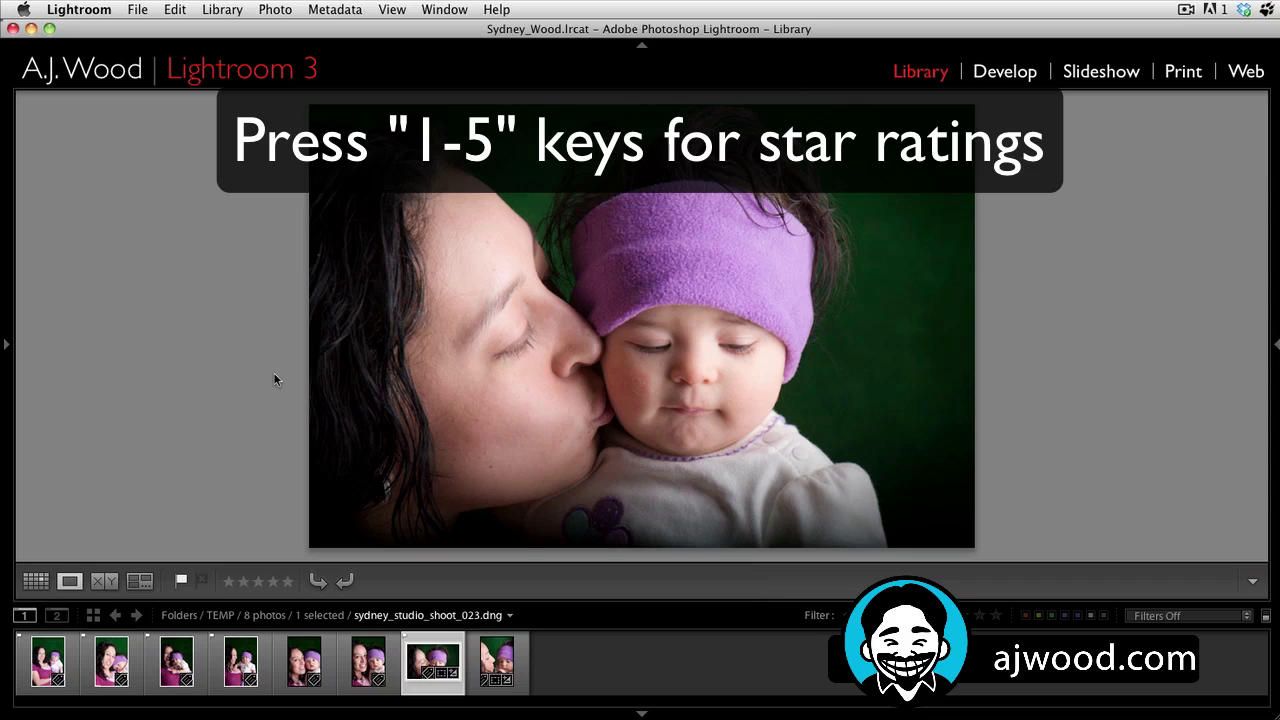
- Give the open photo a five-star rating, and return to the Grid view after another look in Loupe view
{"action": "key", "text": "1"}
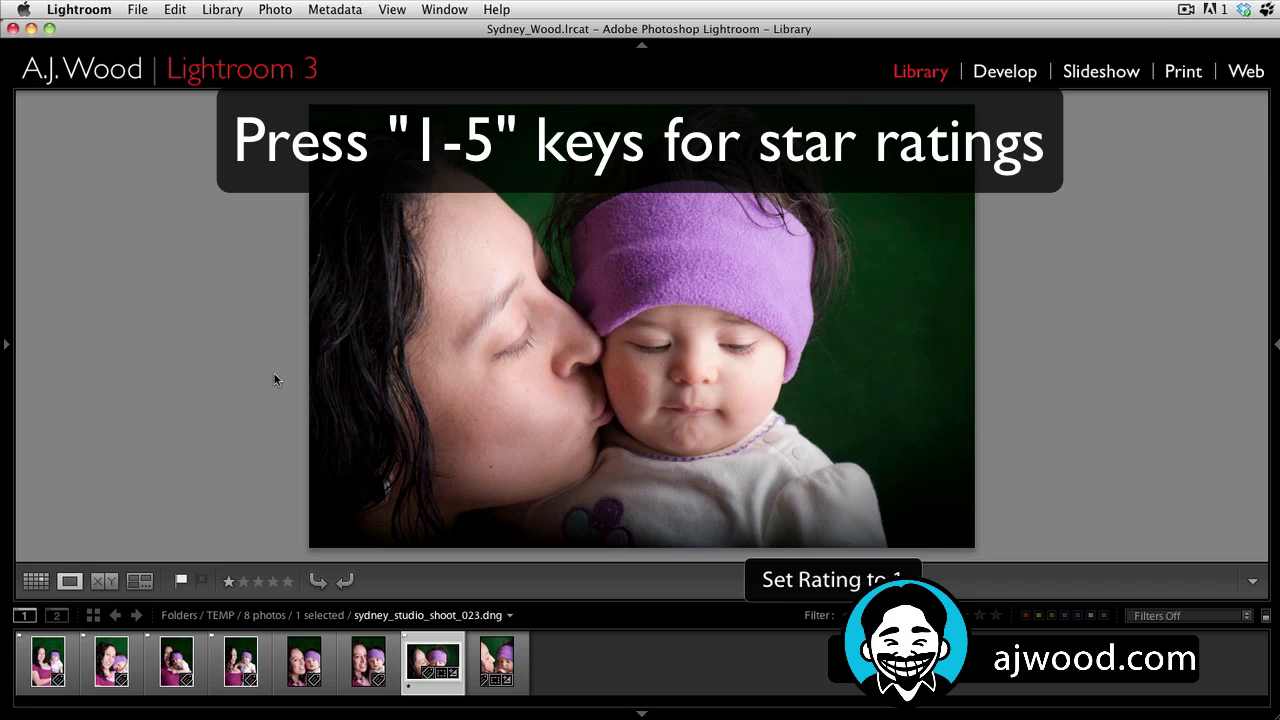
{"action": "key", "text": "4"}
{"action": "key", "text": "5"}
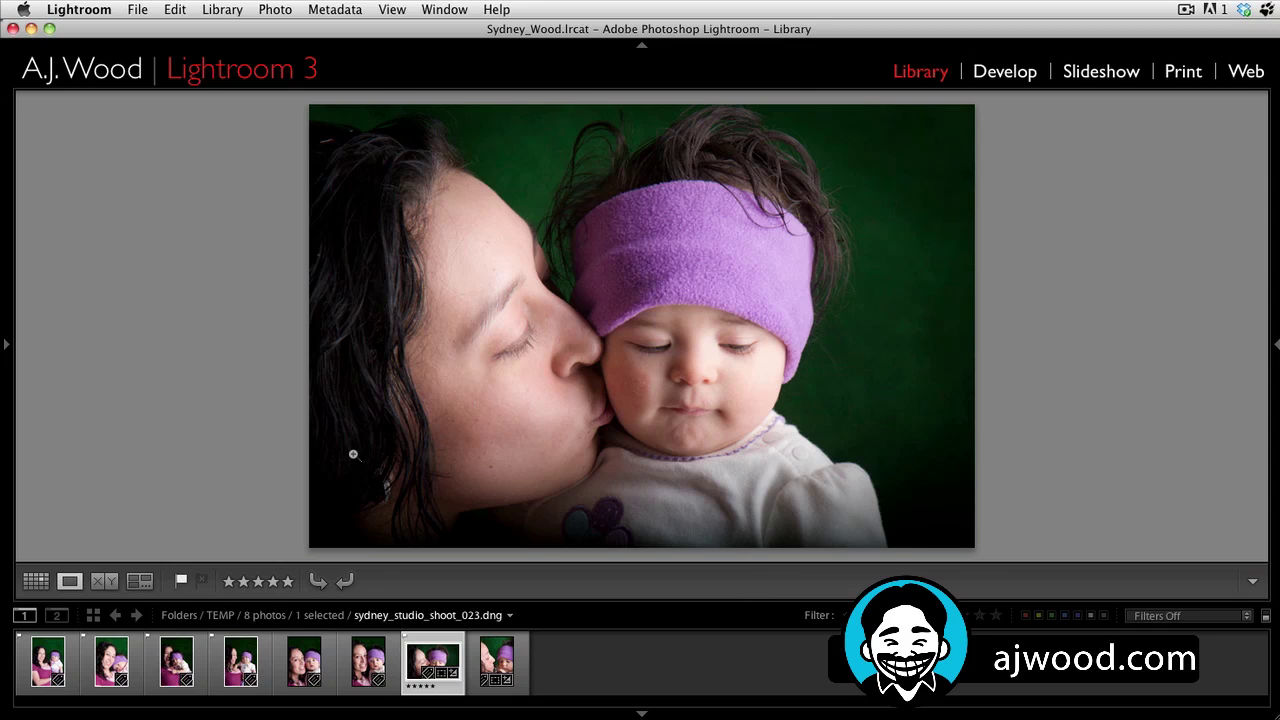
{"action": "key", "text": "g"}
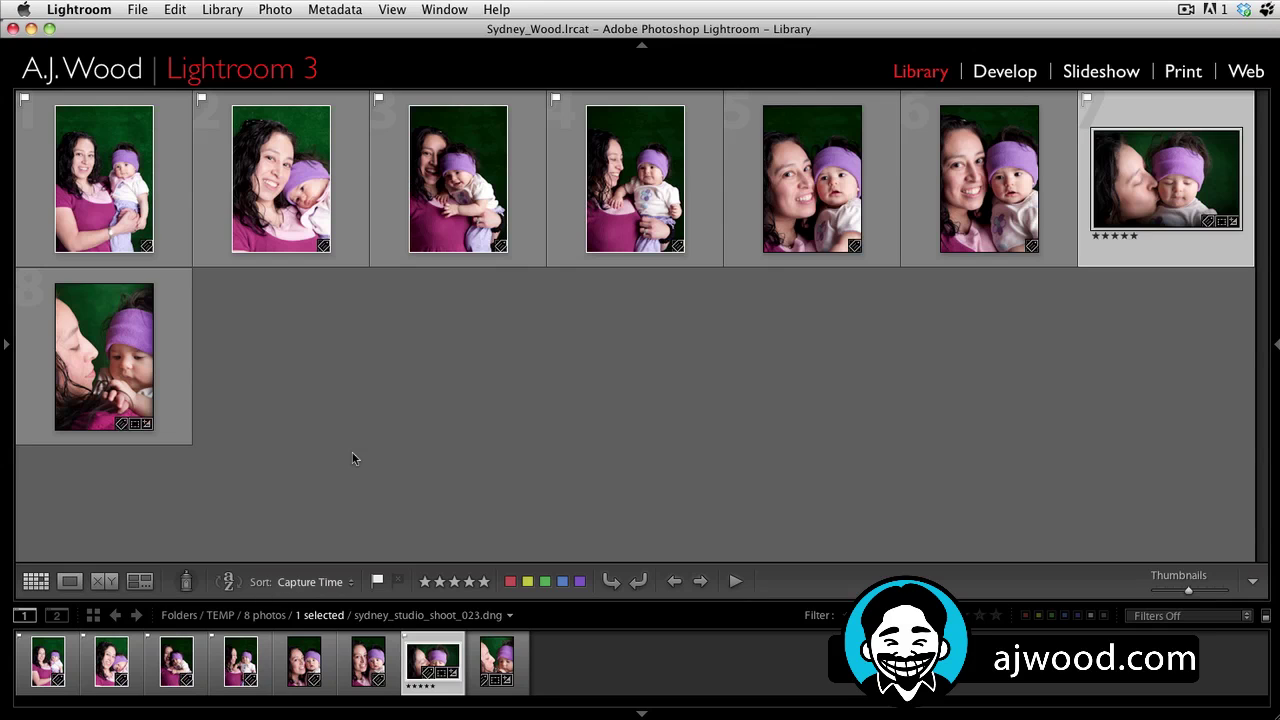
{"action": "double_click", "coordinate": [1174, 256]}
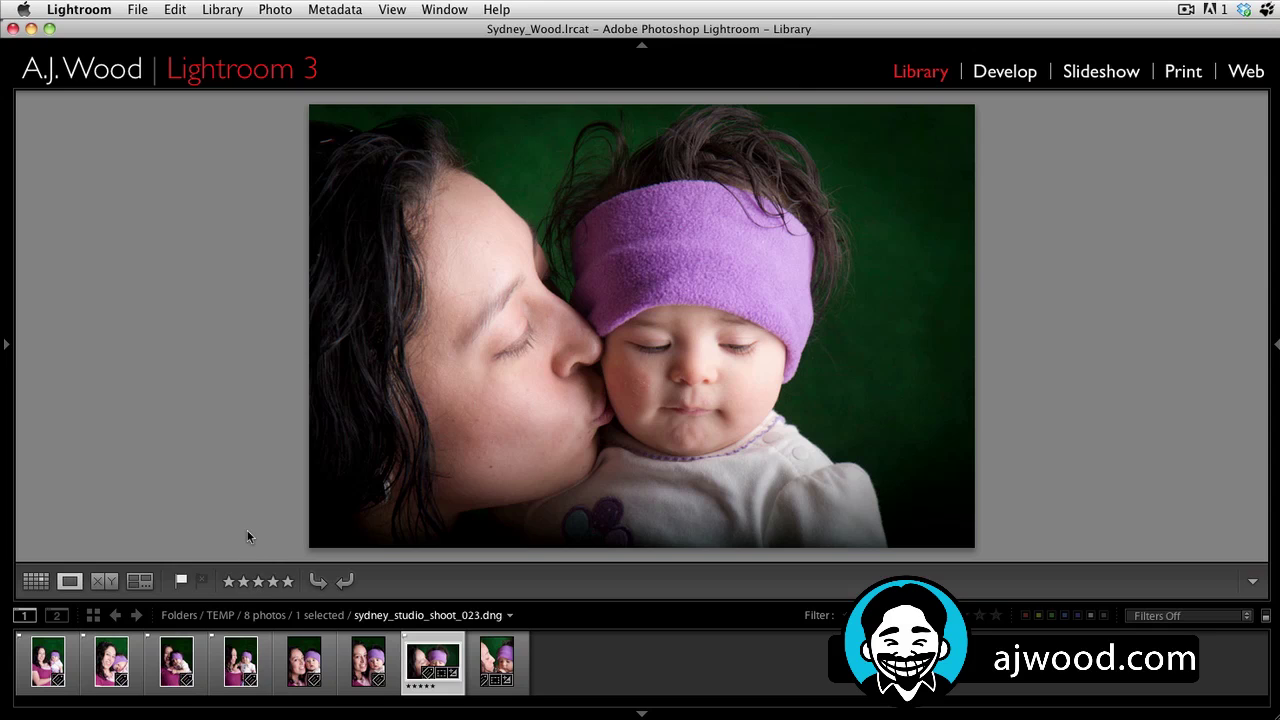
{"action": "key", "text": "g"}
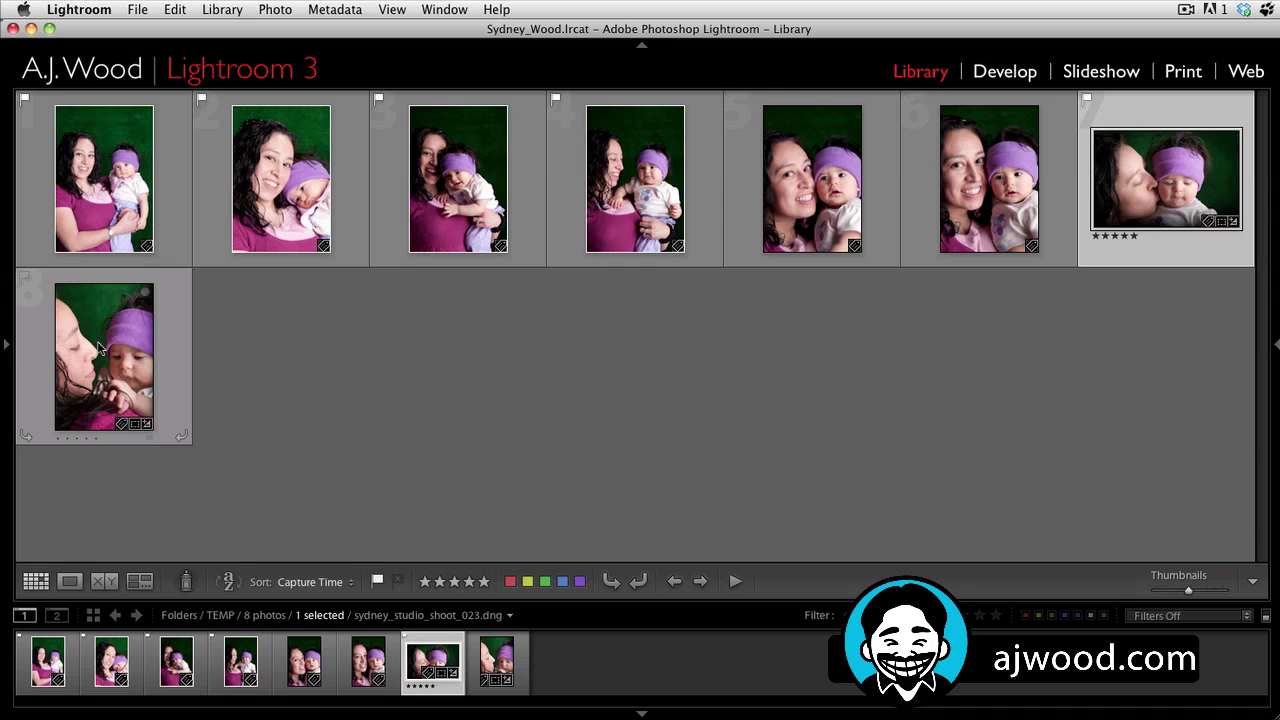
- Assign the red color label to photos 7 and 8 and the blue label to the first three photos, and select photo 5
{"action": "left_click", "coordinate": [99, 347], "text": "super"}
{"action": "key", "text": "6"}
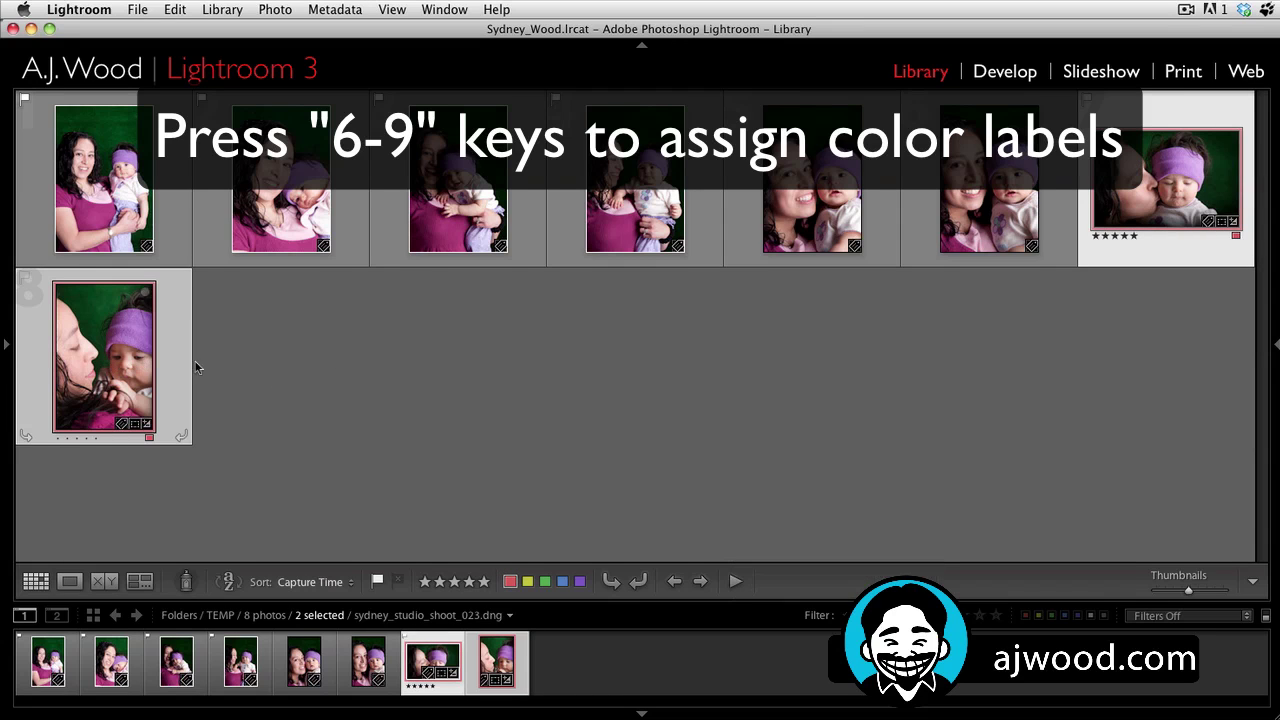
{"action": "left_click", "coordinate": [34, 171]}
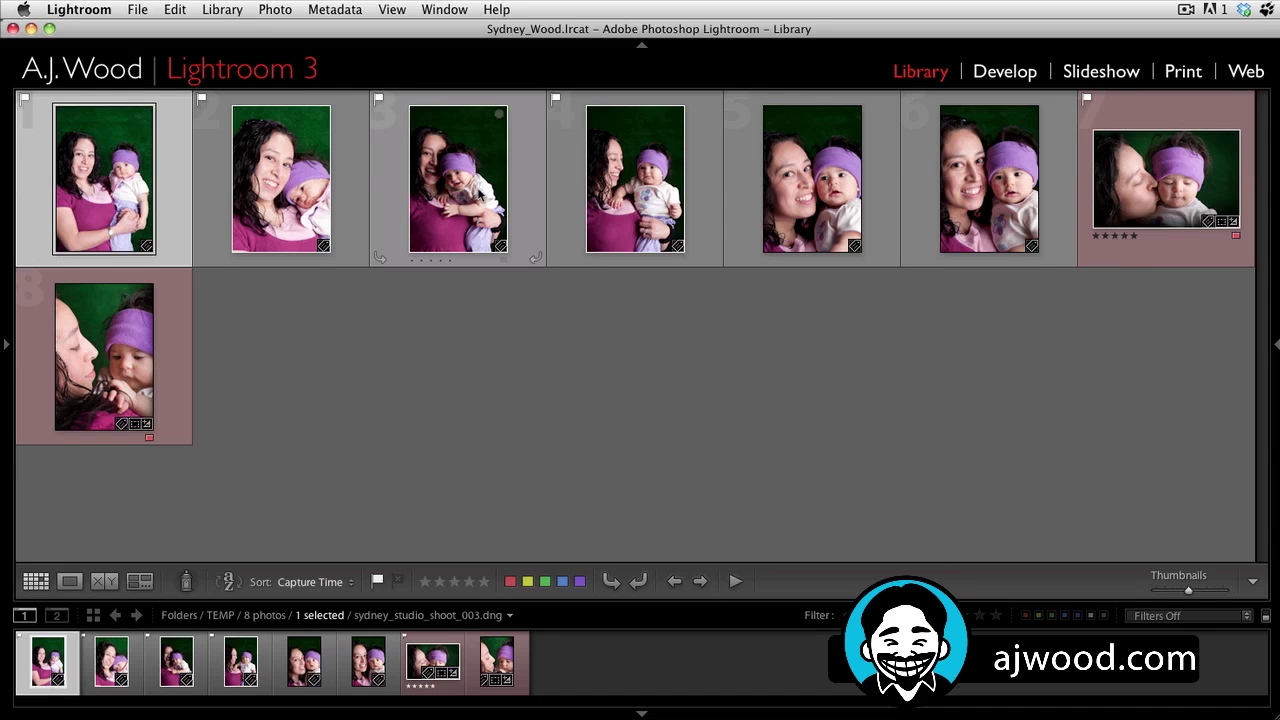
{"action": "left_click", "coordinate": [413, 168], "text": "shift"}
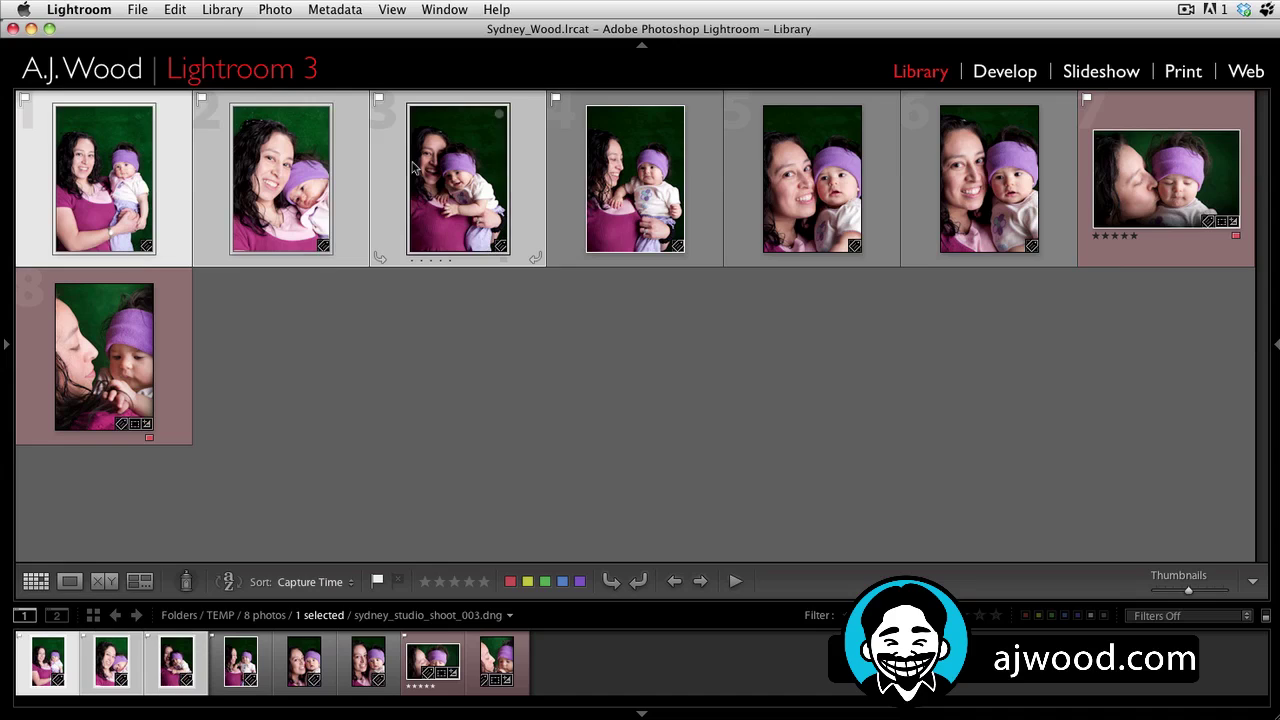
{"action": "key", "text": "9"}
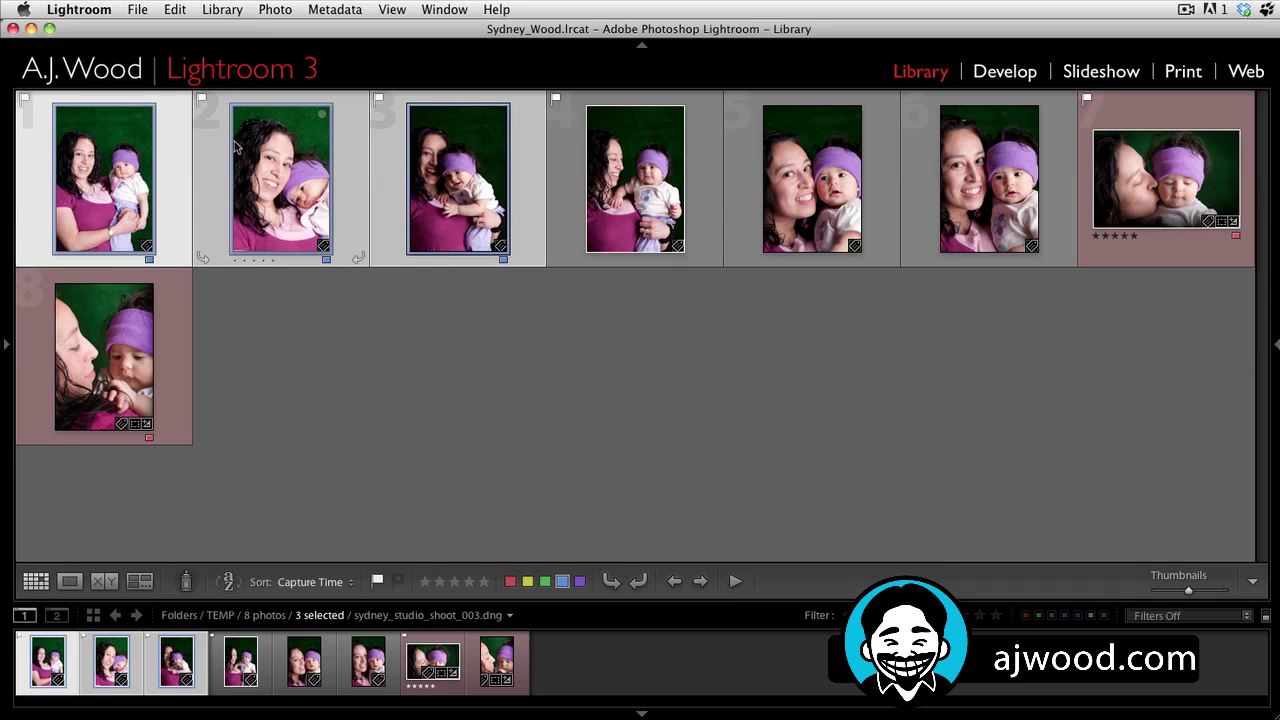
{"action": "left_click", "coordinate": [820, 168]}
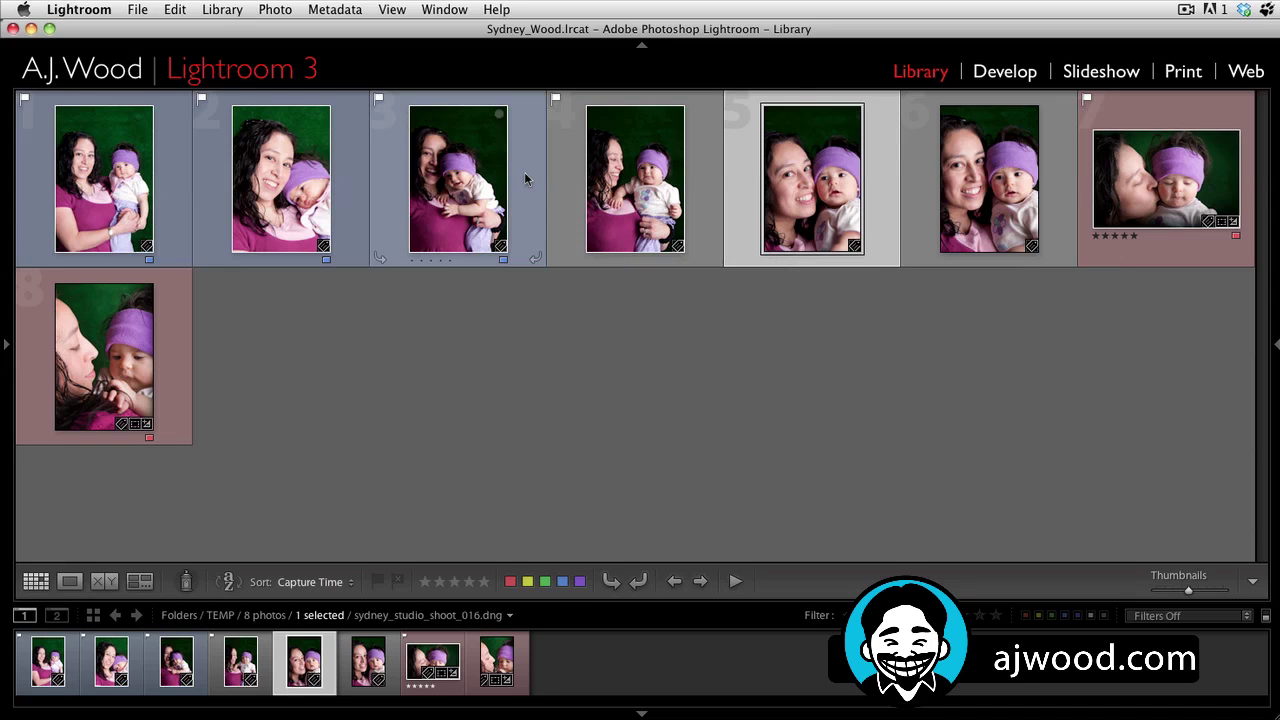